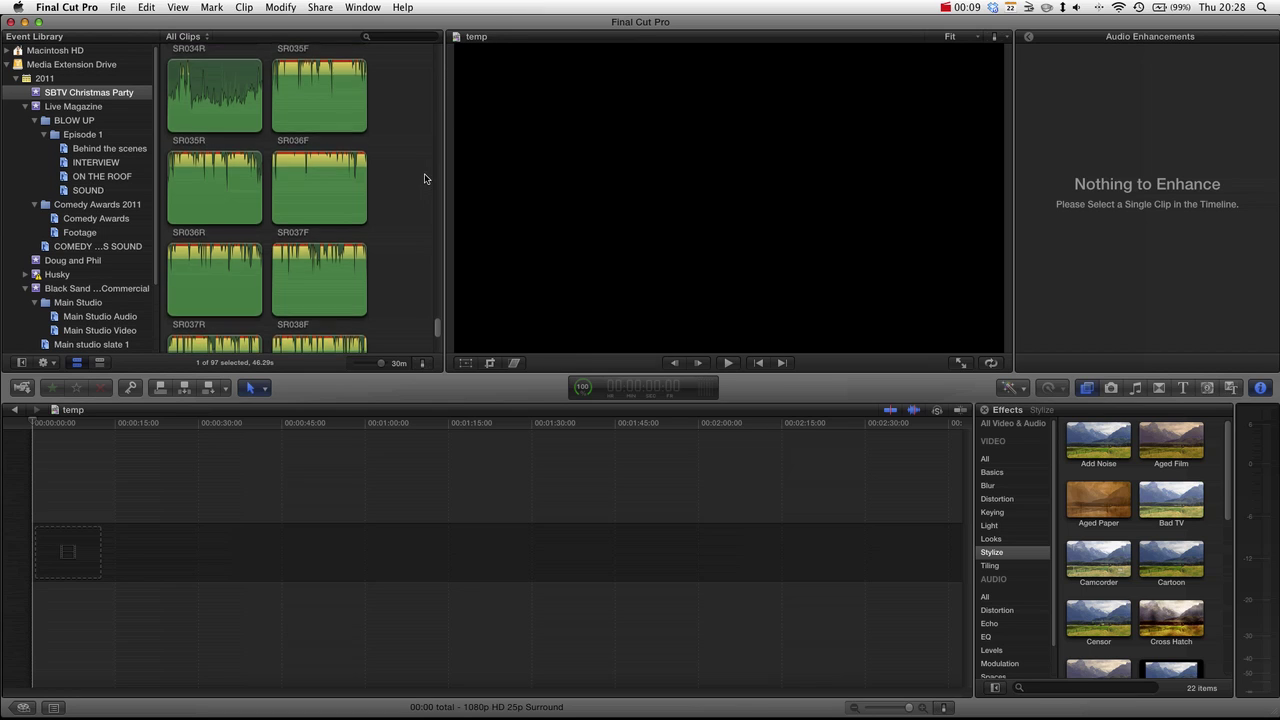
Scroll the Event Browser's clip list to find the SR043R audio recording.
scroll(425, 177, "up", 5)
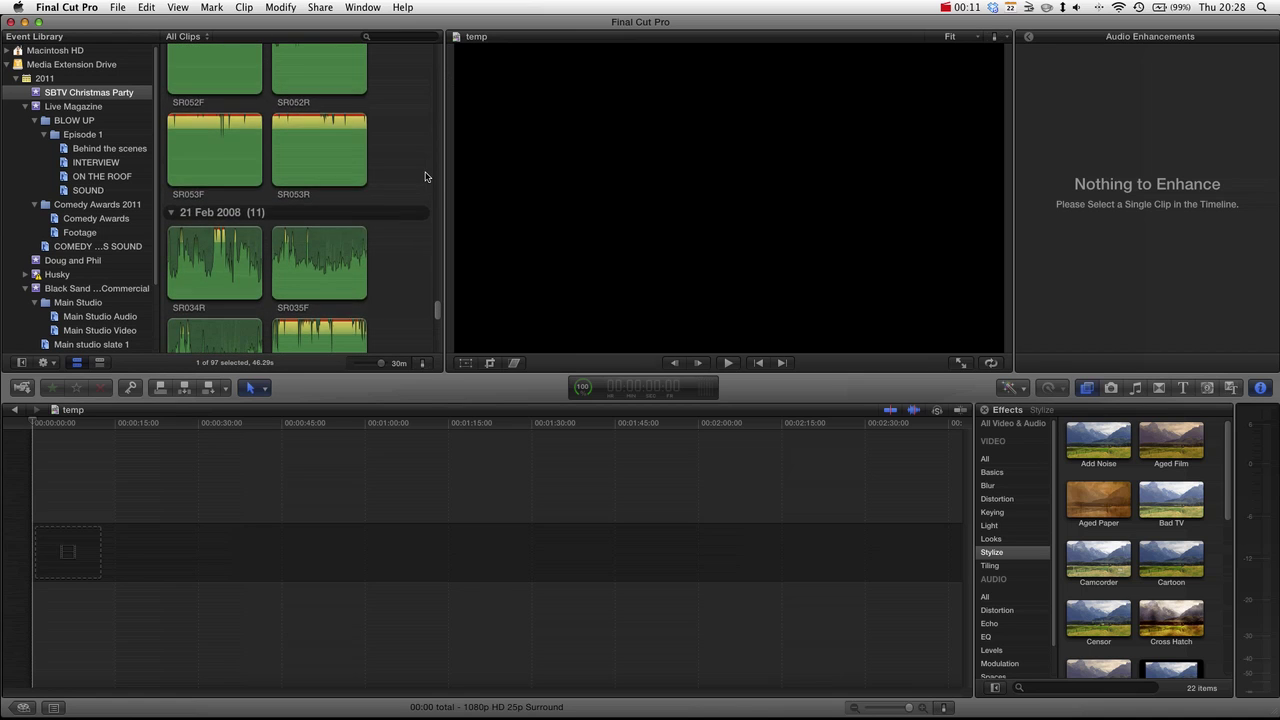
scroll(427, 175, "down", 10)
scroll(429, 171, "up", 8)
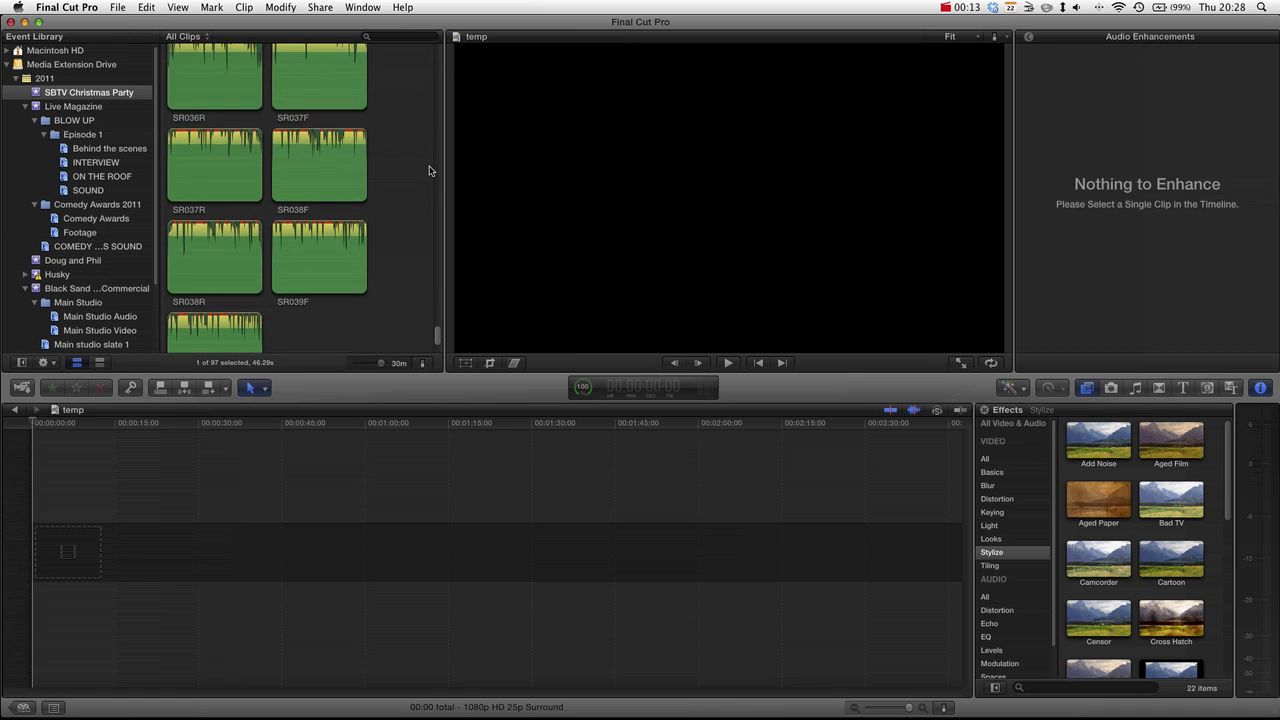
scroll(429, 171, "up", 6)
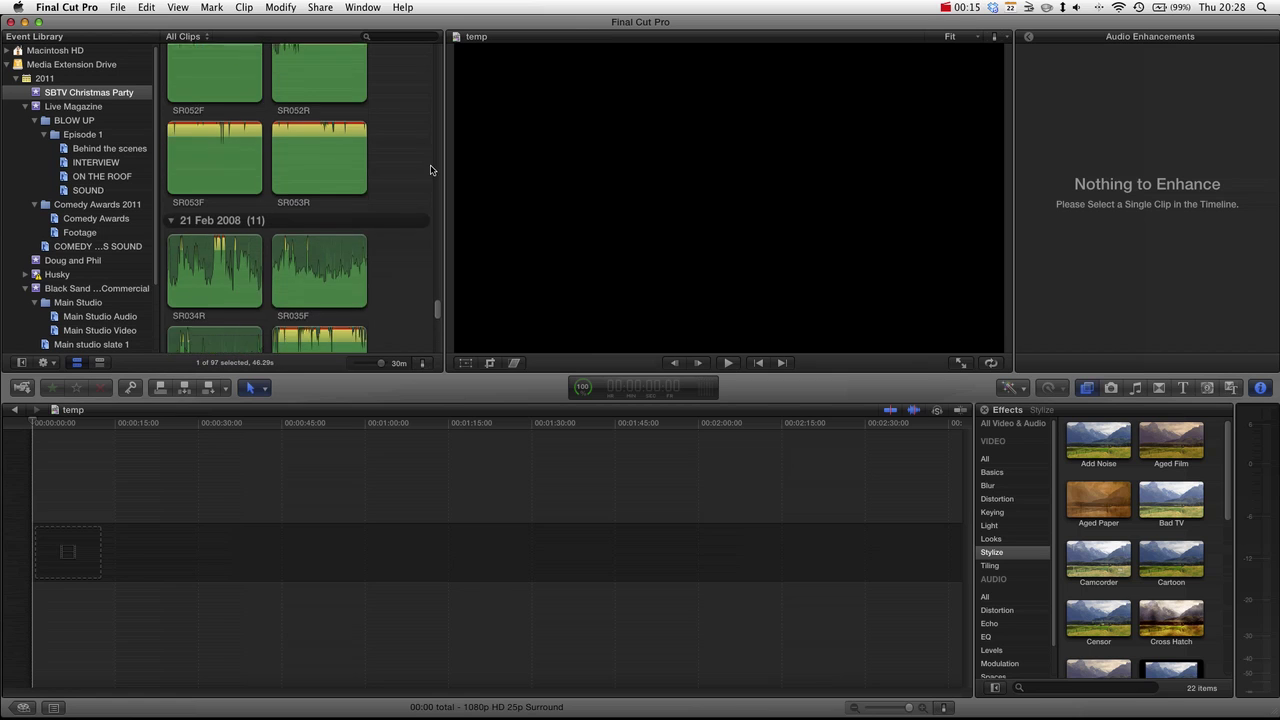
scroll(427, 172, "up", 6)
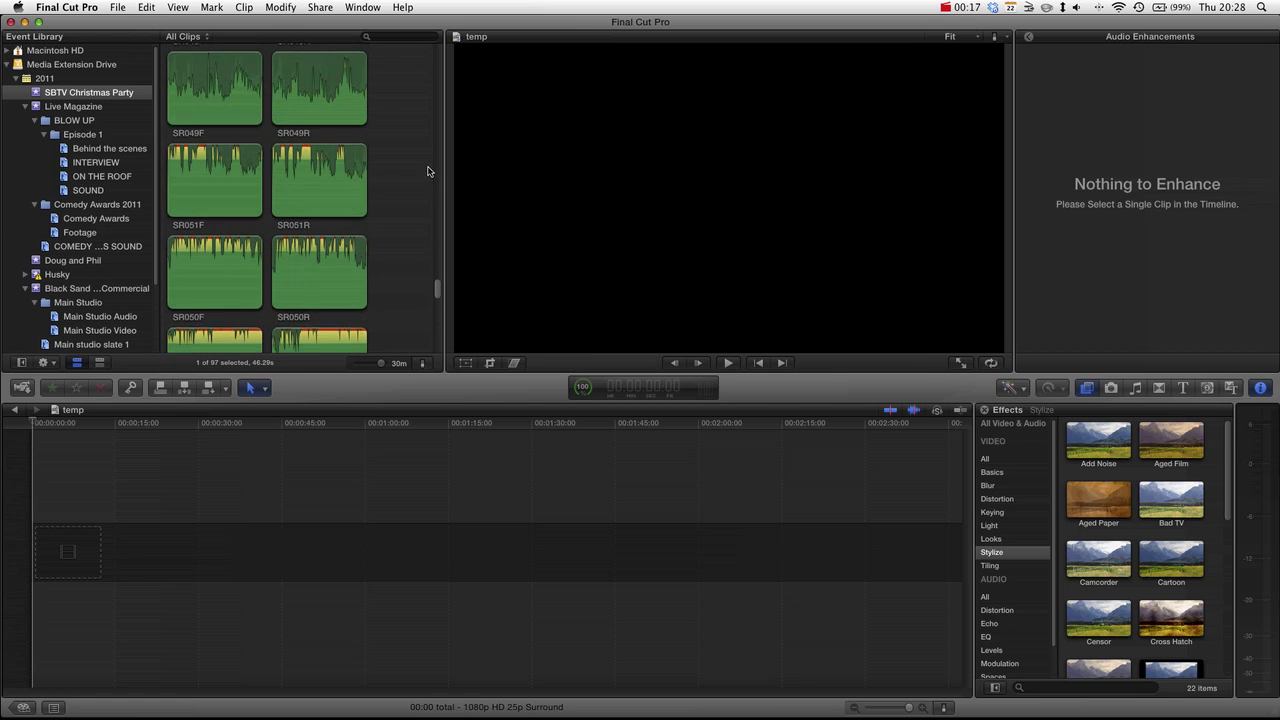
scroll(427, 171, "up", 4)
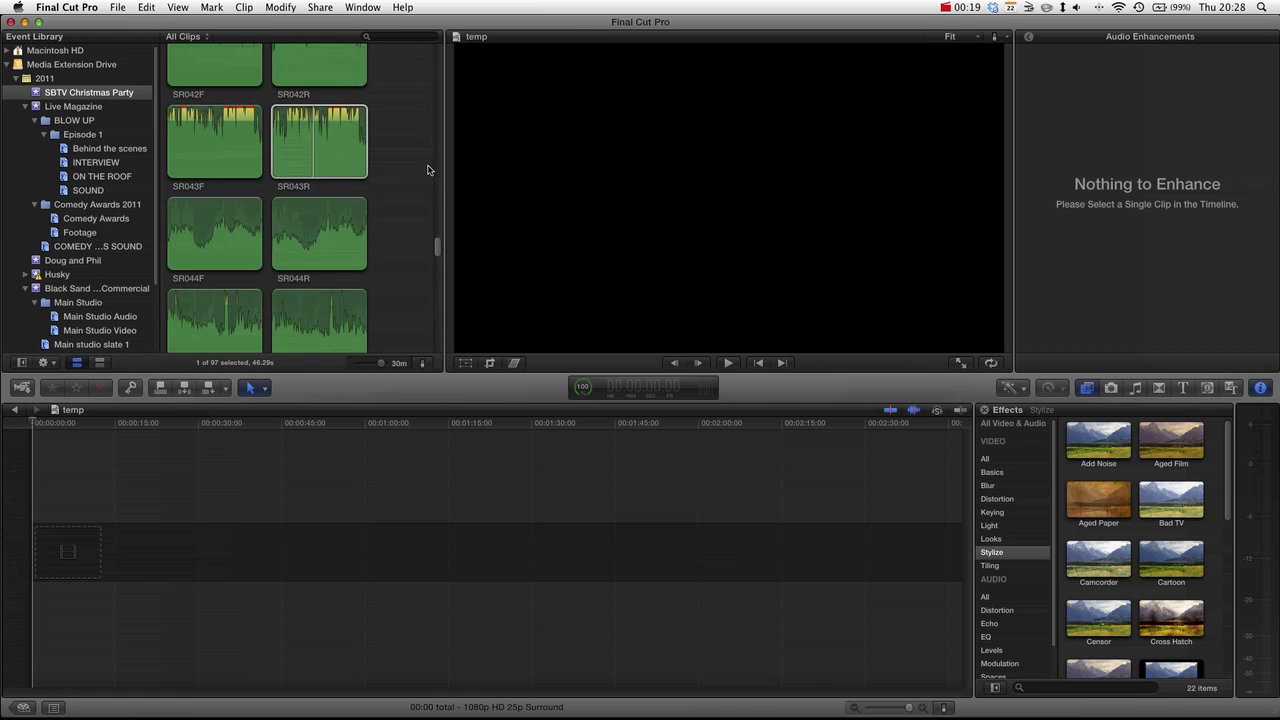
Select the SR043R audio and MVI_1622 video clips together and open their context menu.
left_click(312, 185)
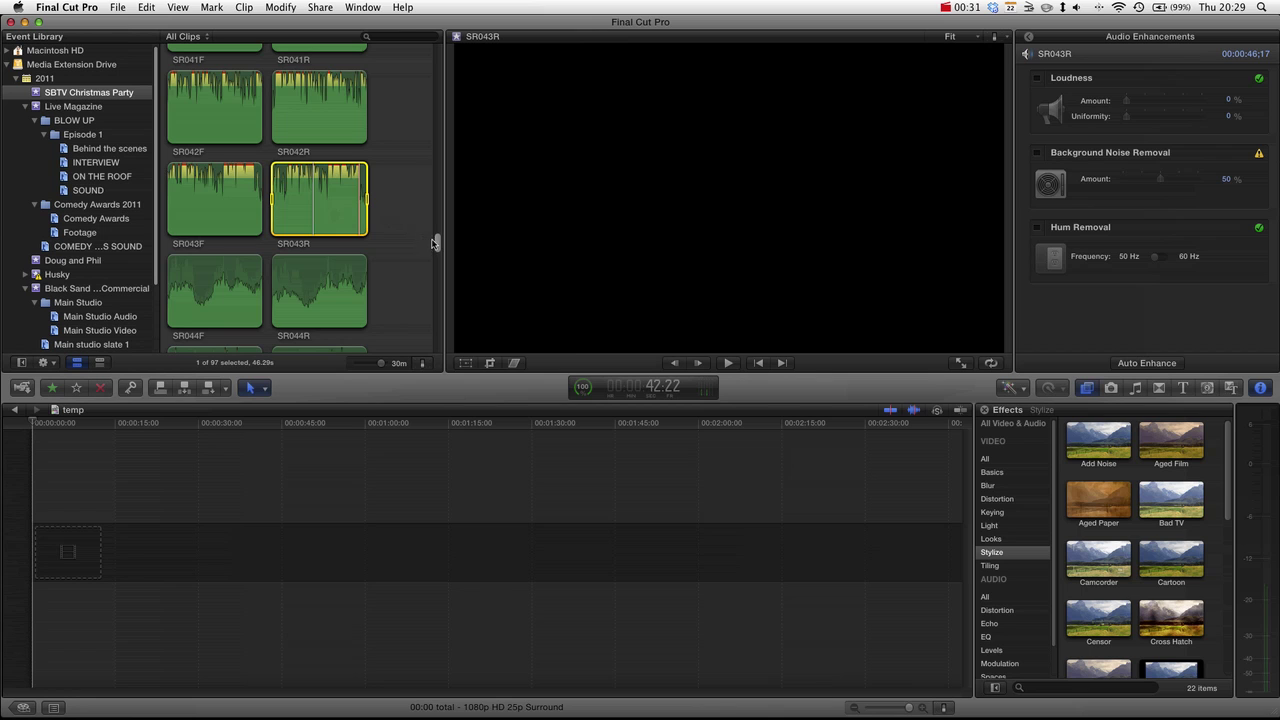
left_click_drag(434, 243, 433, 150)
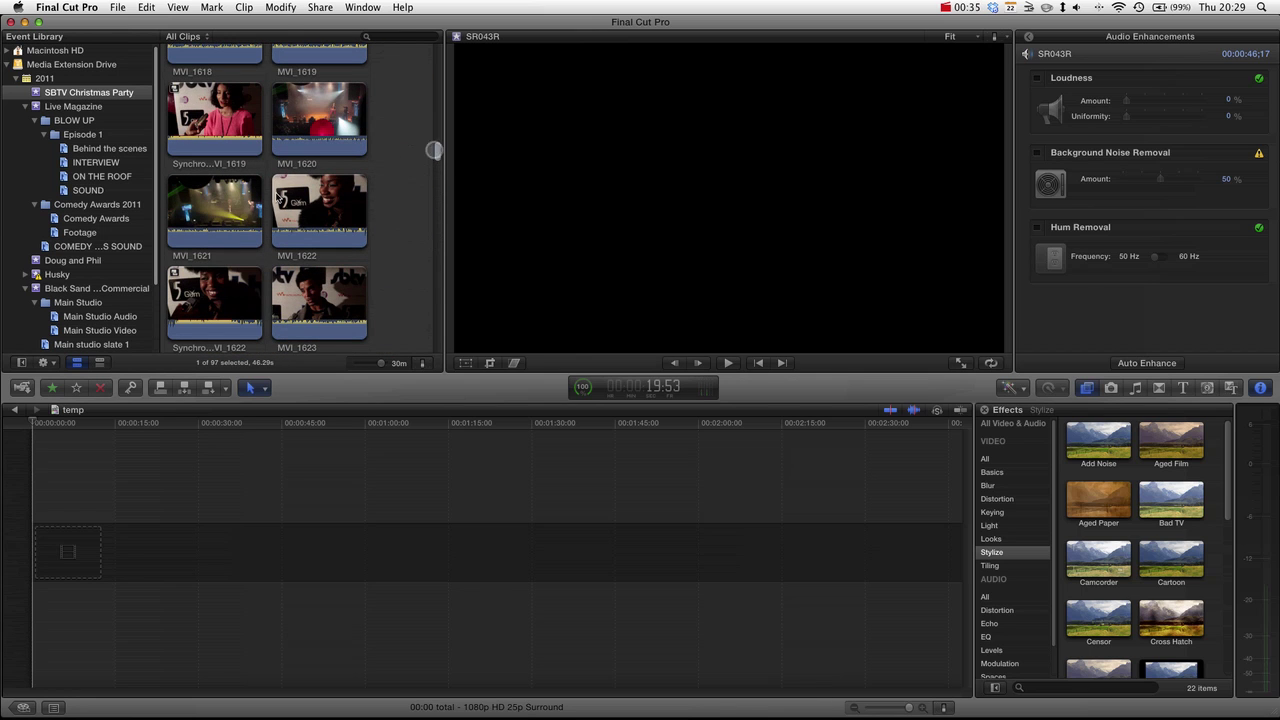
left_click(295, 205, "super")
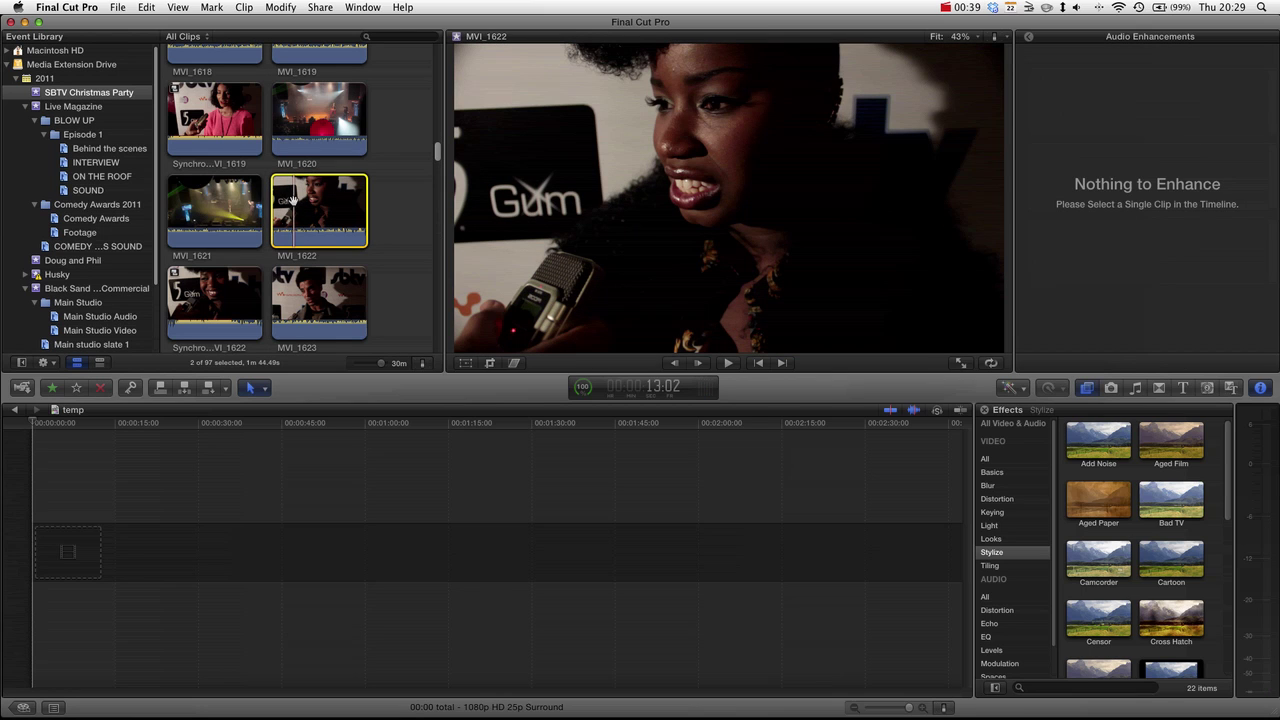
right_click(293, 202)
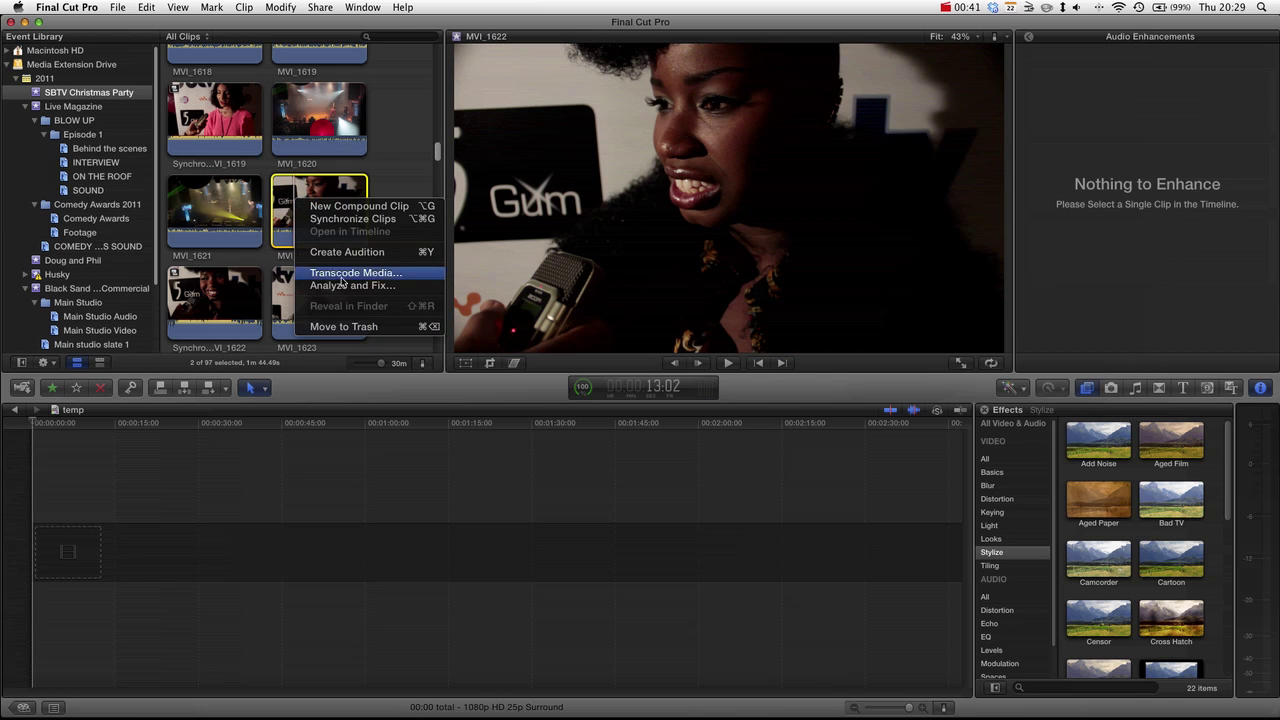
Choose Synchronize Clips to merge the MVI_1622 video with the SR043R audio.
left_click(345, 219)
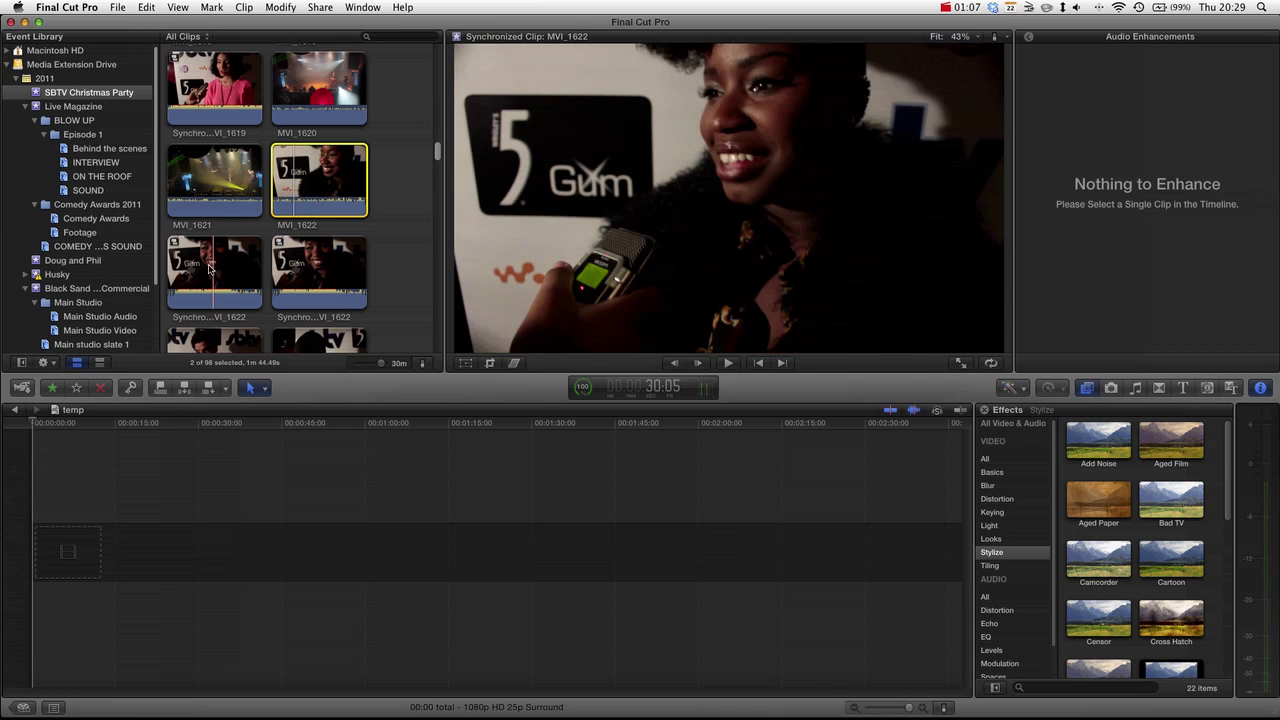
Inspect the synchronized clip's audio channels and info: 00:00:58:05 duration, 48 kHz sample rate.
left_click(194, 317)
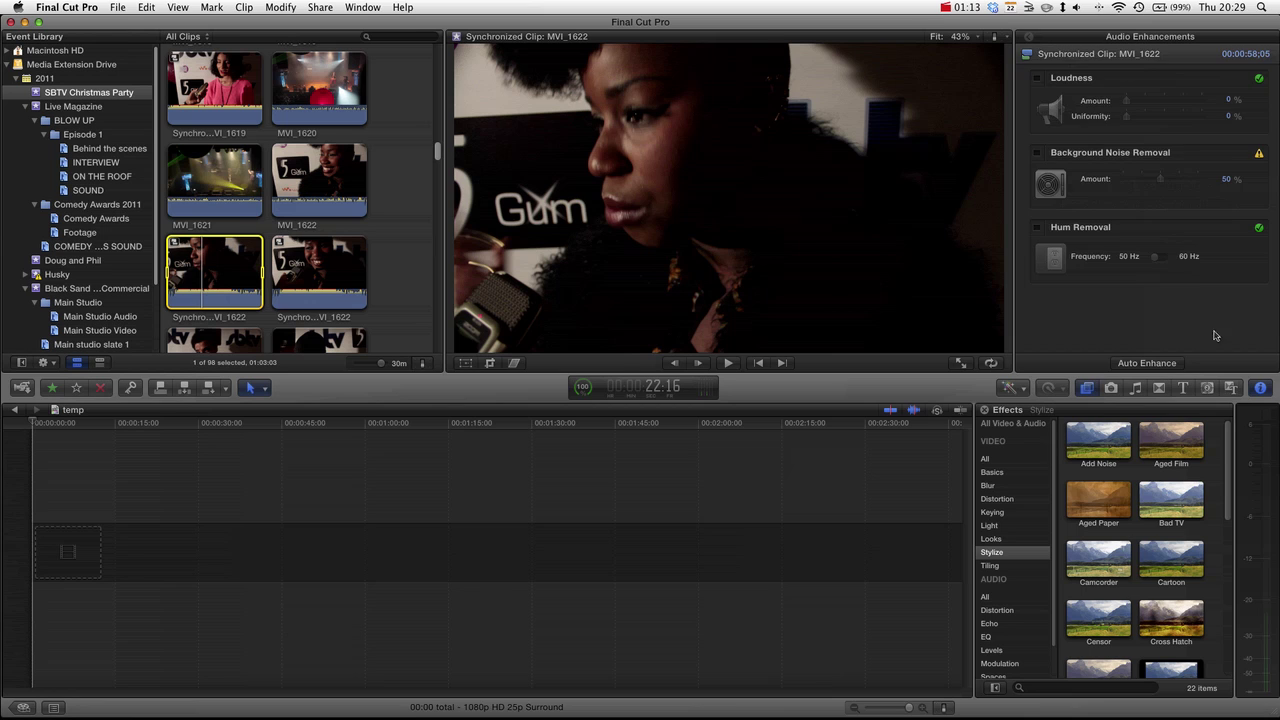
left_click(1028, 36)
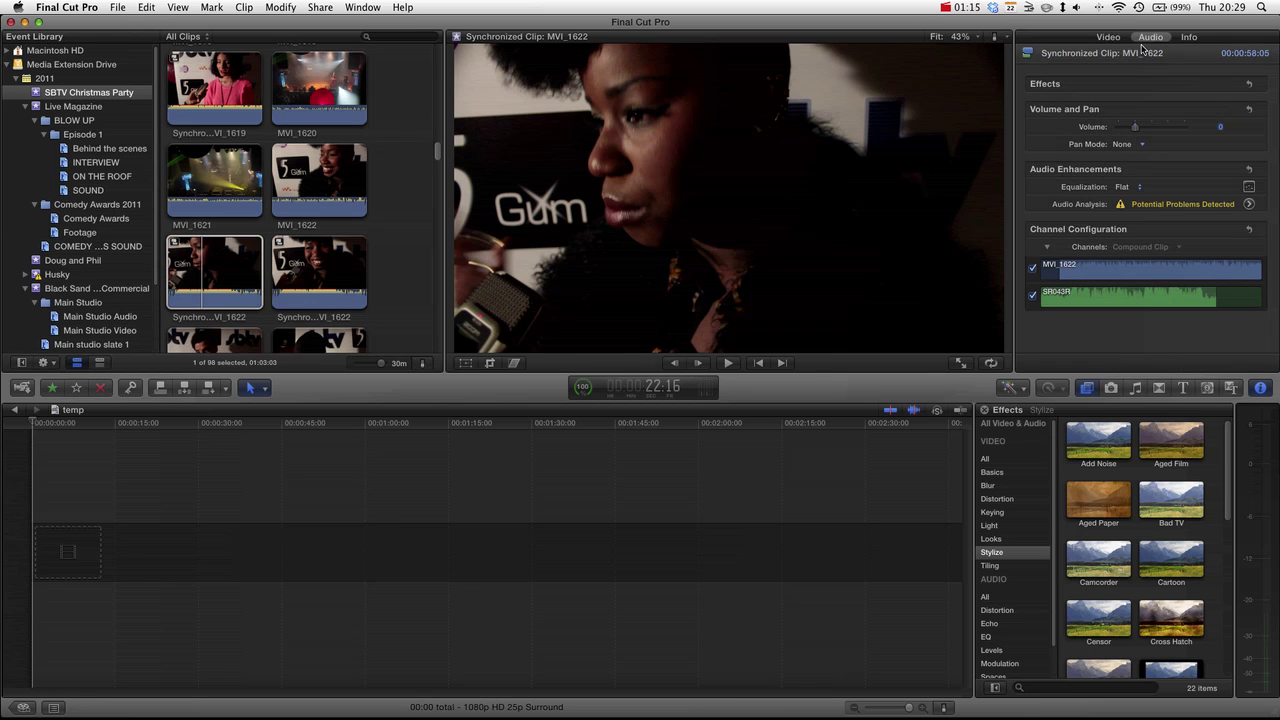
left_click(1189, 38)
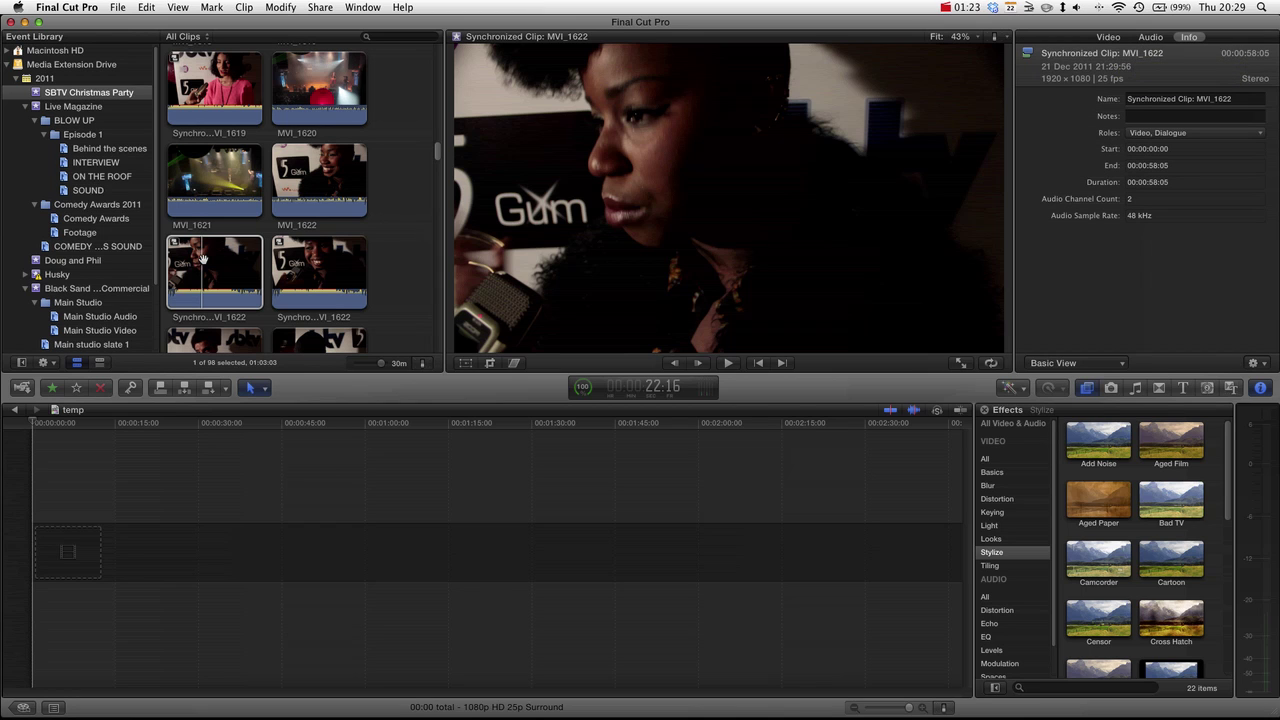
Play the synchronized clip and confirm no background tasks are still running.
left_click(203, 259)
key("space")
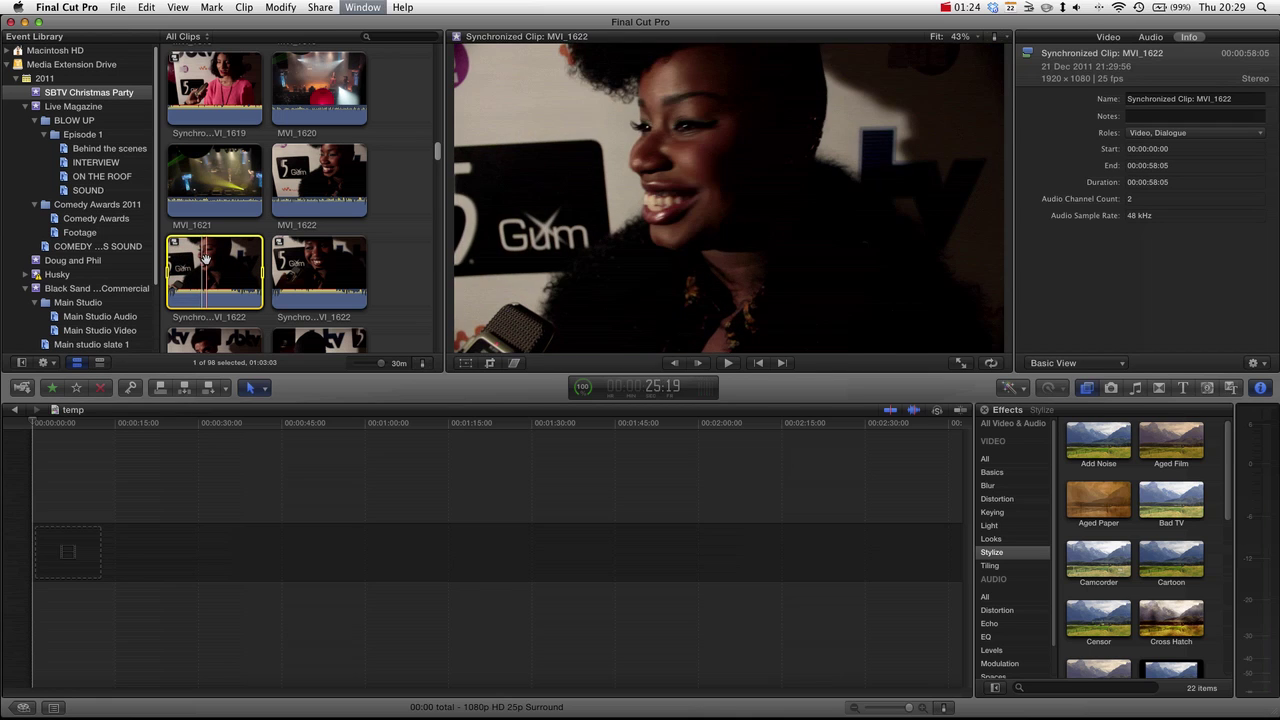
key("super+9")
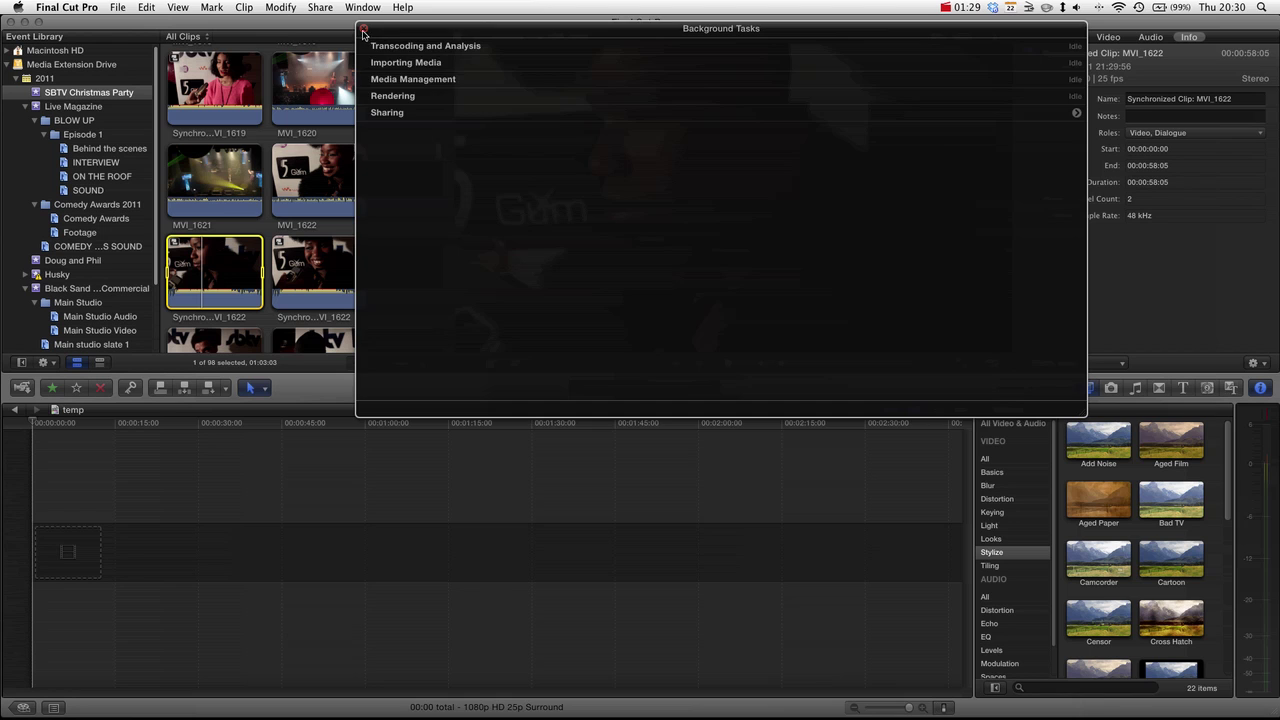
left_click(364, 30)
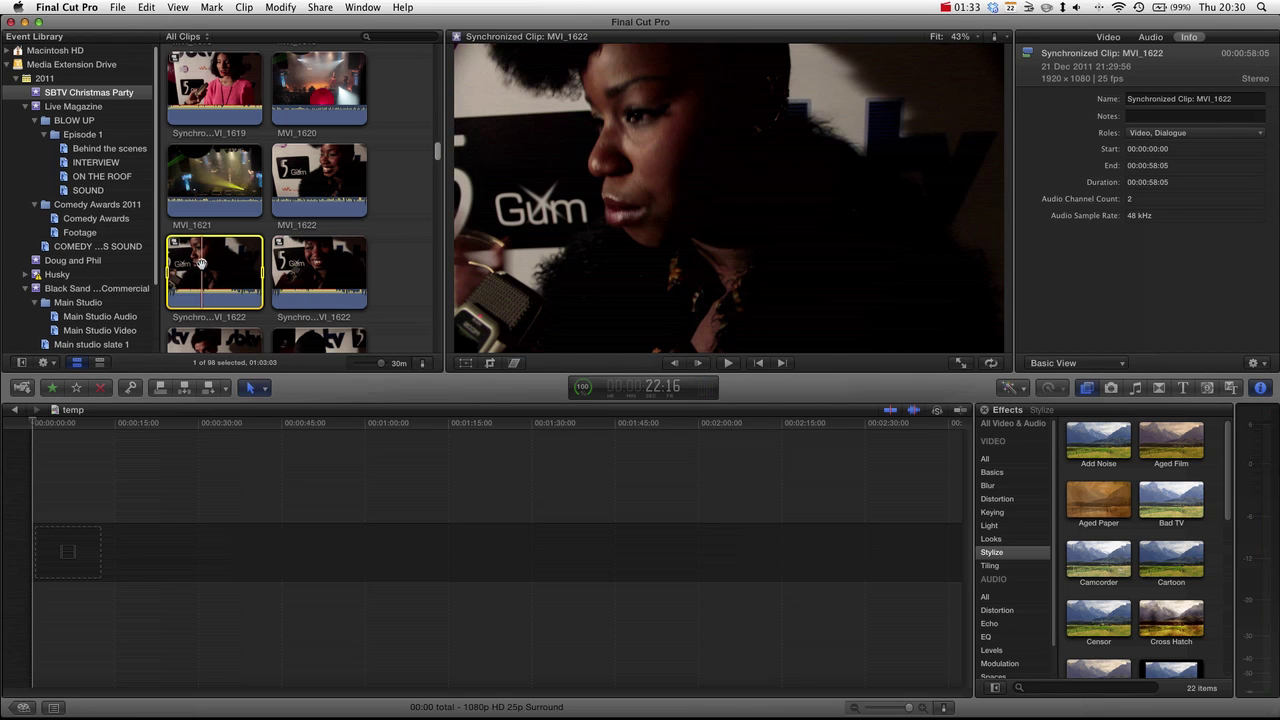
Place the synchronized MVI_1622 clip at the temp project's start and play it back.
mouse_move(142, 569)
left_mouse_down()
mouse_move(250, 440)
mouse_move(137, 566)
left_mouse_up()
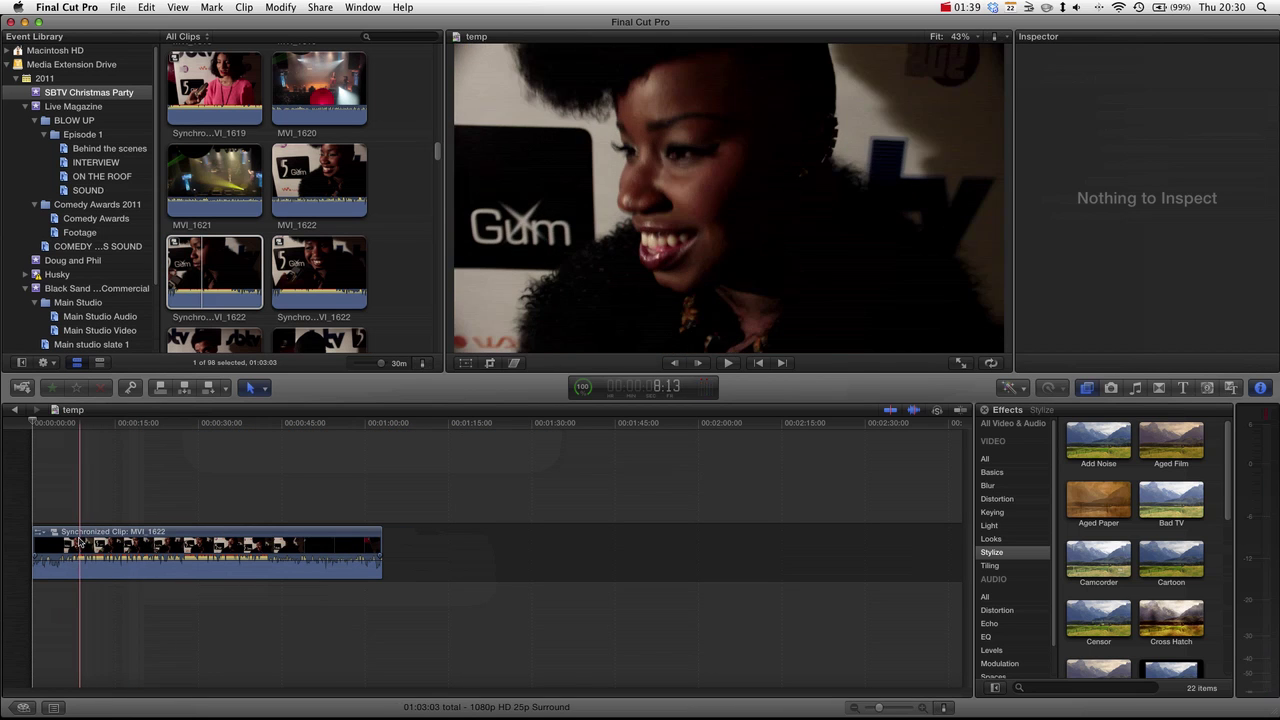
key("space")
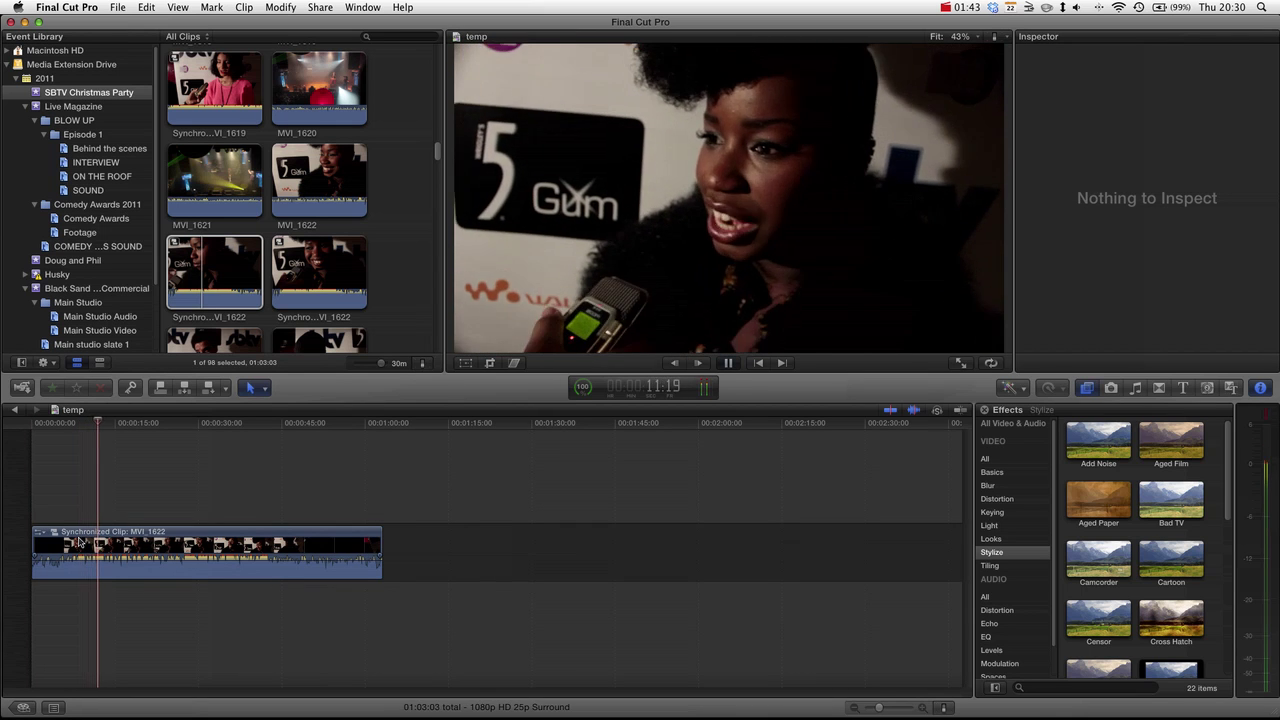
key("space")
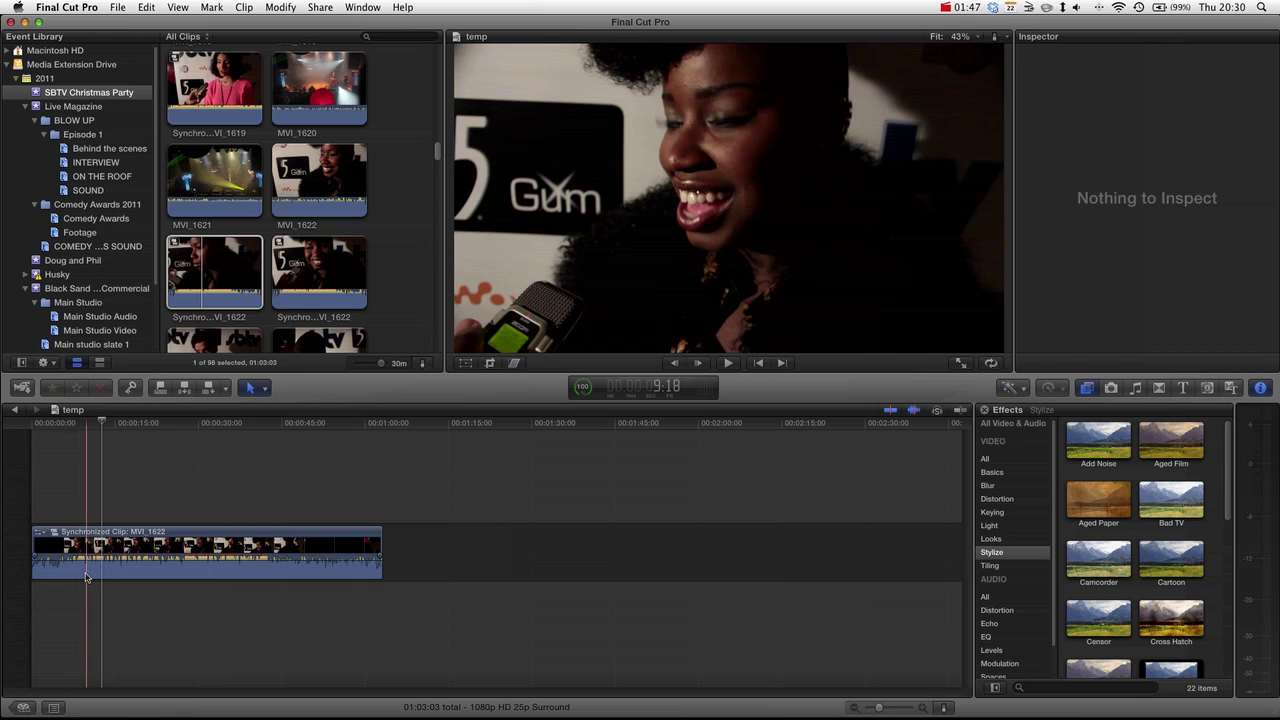
Expand the clip's audio below its video, then collapse it back.
double_click(86, 563)
double_click(90, 566)
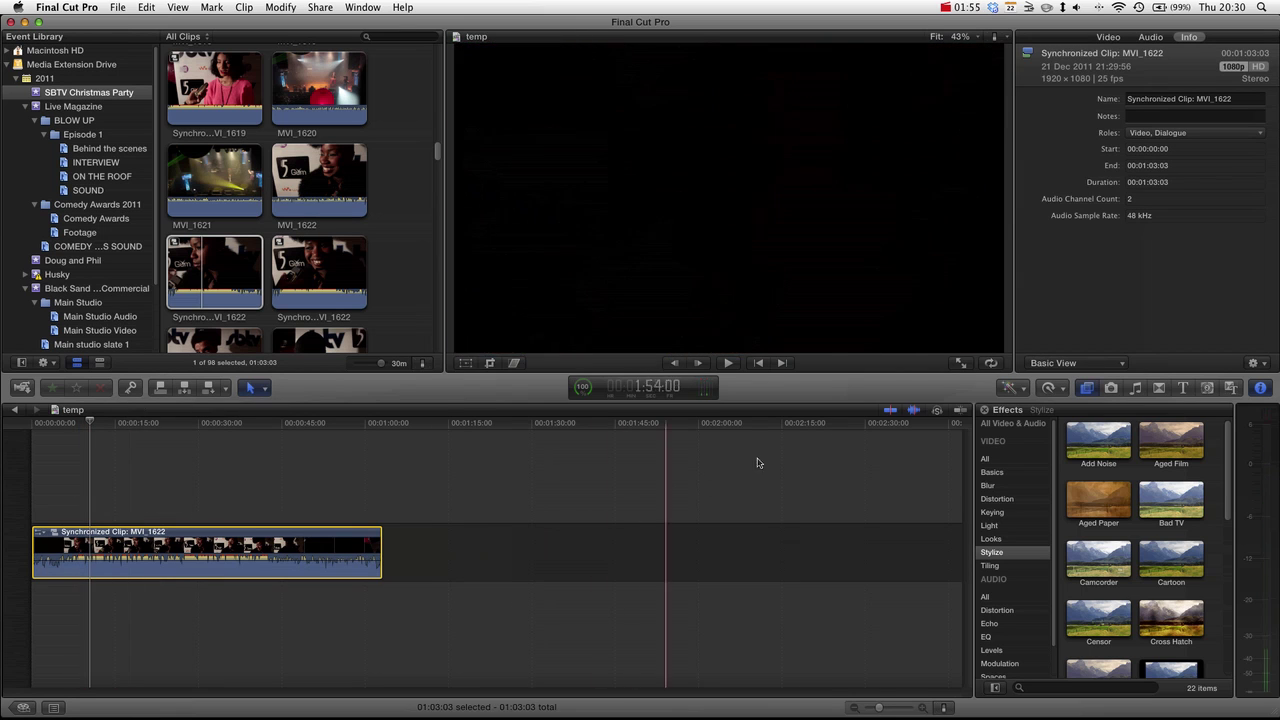
left_click(913, 410)
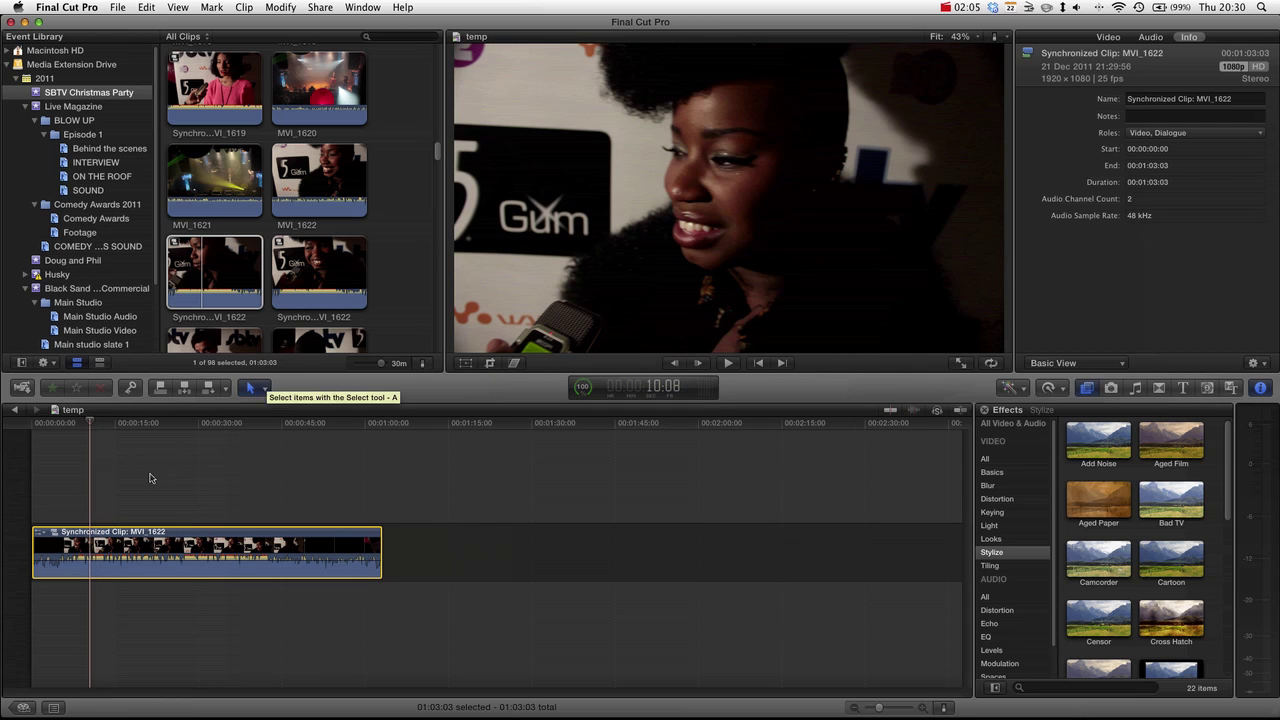
Open Synchronized Clip MVI_1622 and shift the SR043R audio later by +04:12.40.
double_click(57, 531)
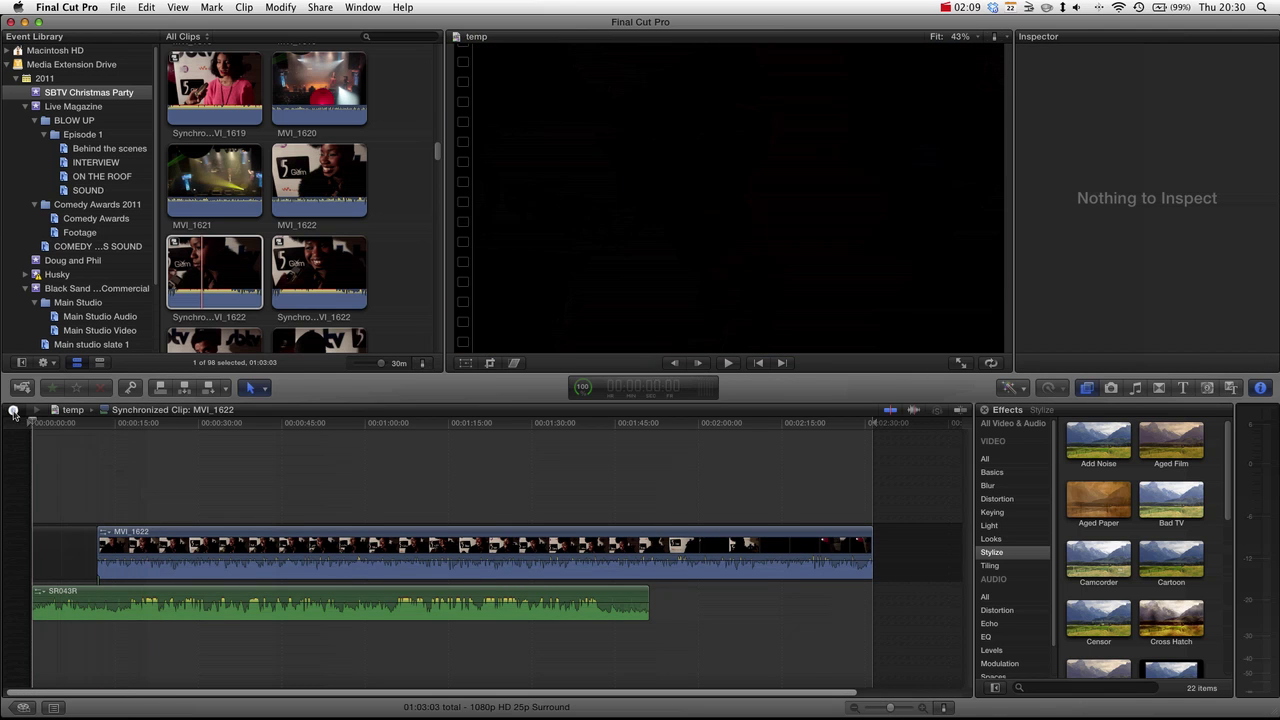
left_click(14, 409)
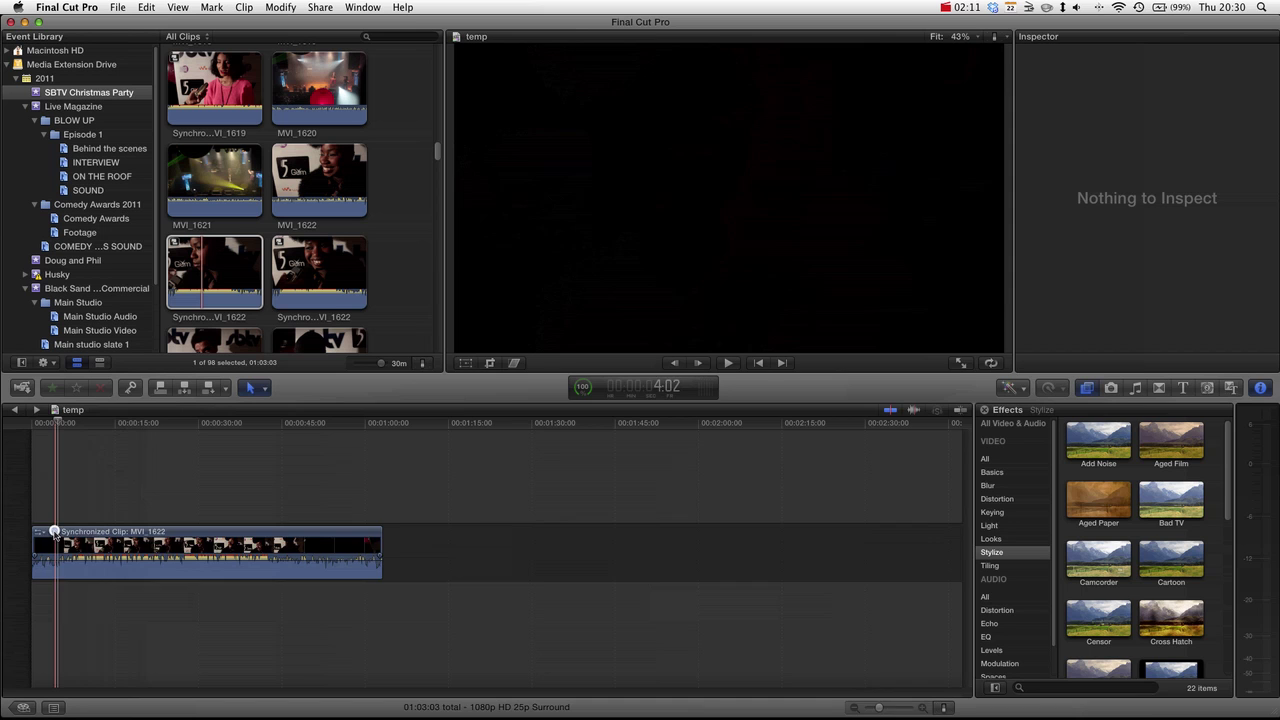
double_click(55, 531)
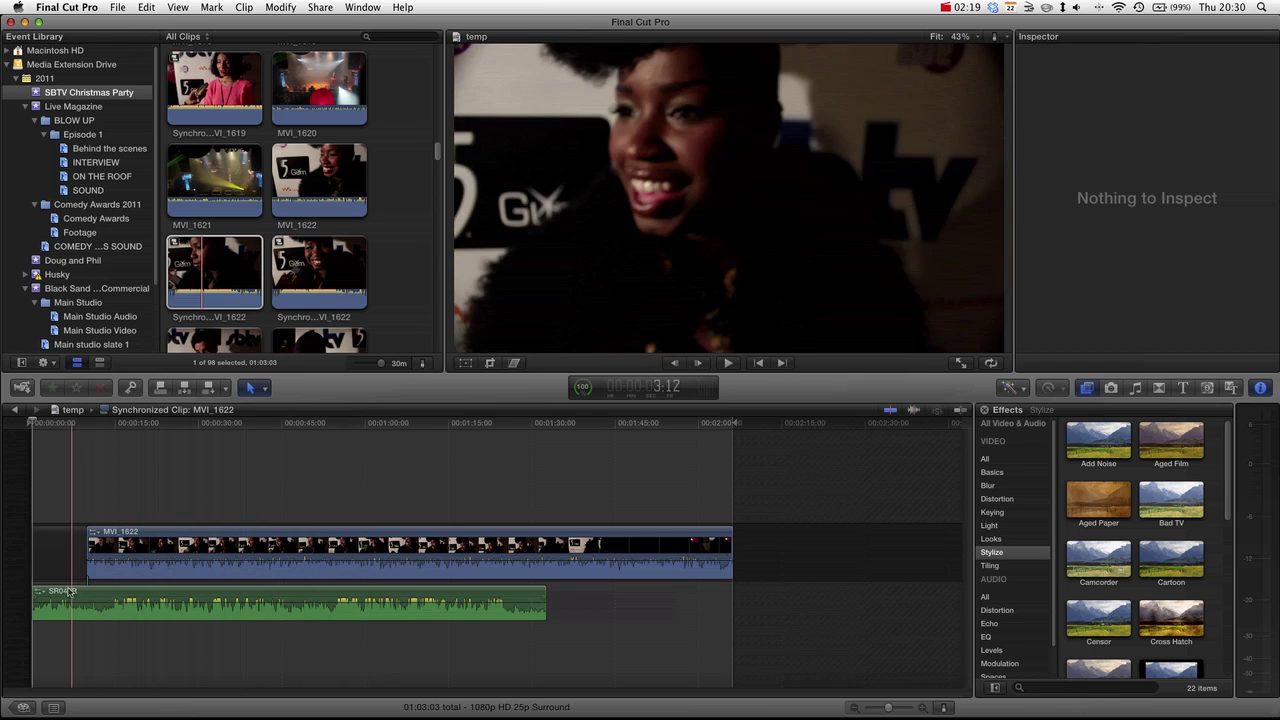
left_click_drag(35, 591, 103, 596)
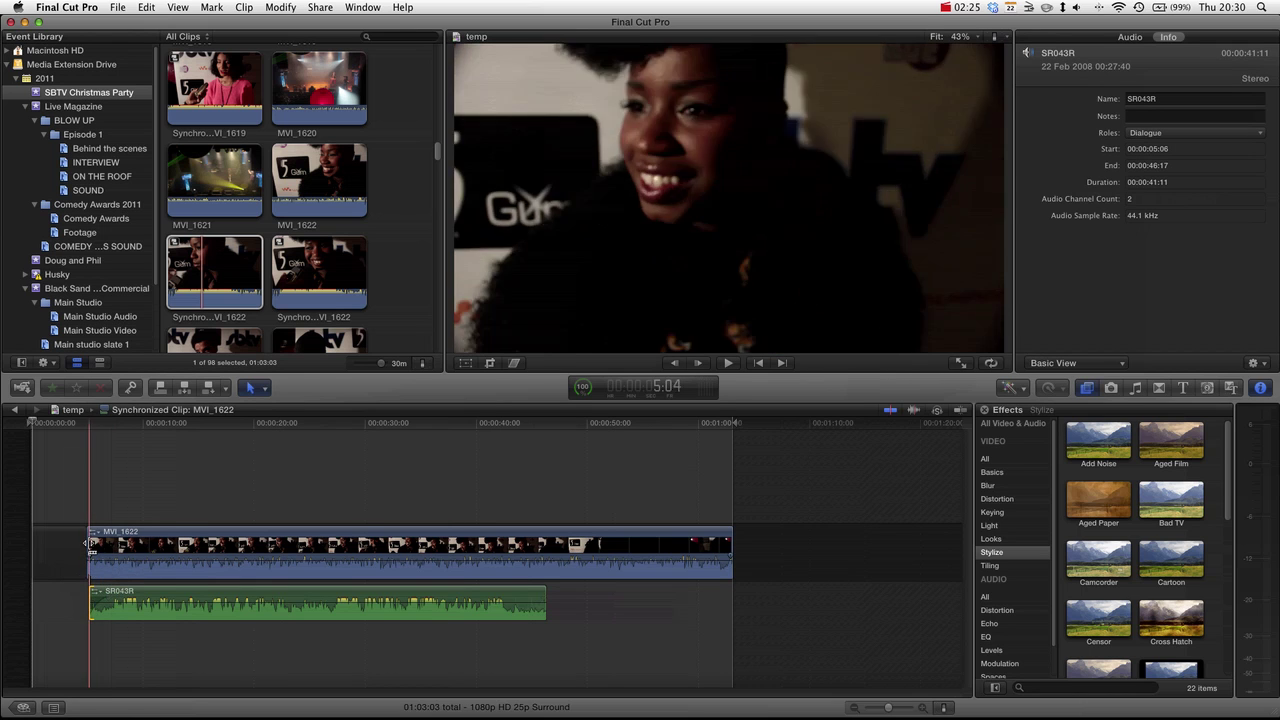
Offset MVI_1622, delete the leading gap, and extend its start back to zero.
mouse_move(90, 540)
left_mouse_down()
mouse_move(113, 540)
mouse_move(90, 541)
mouse_move(104, 545)
left_mouse_up()
left_click(71, 544)
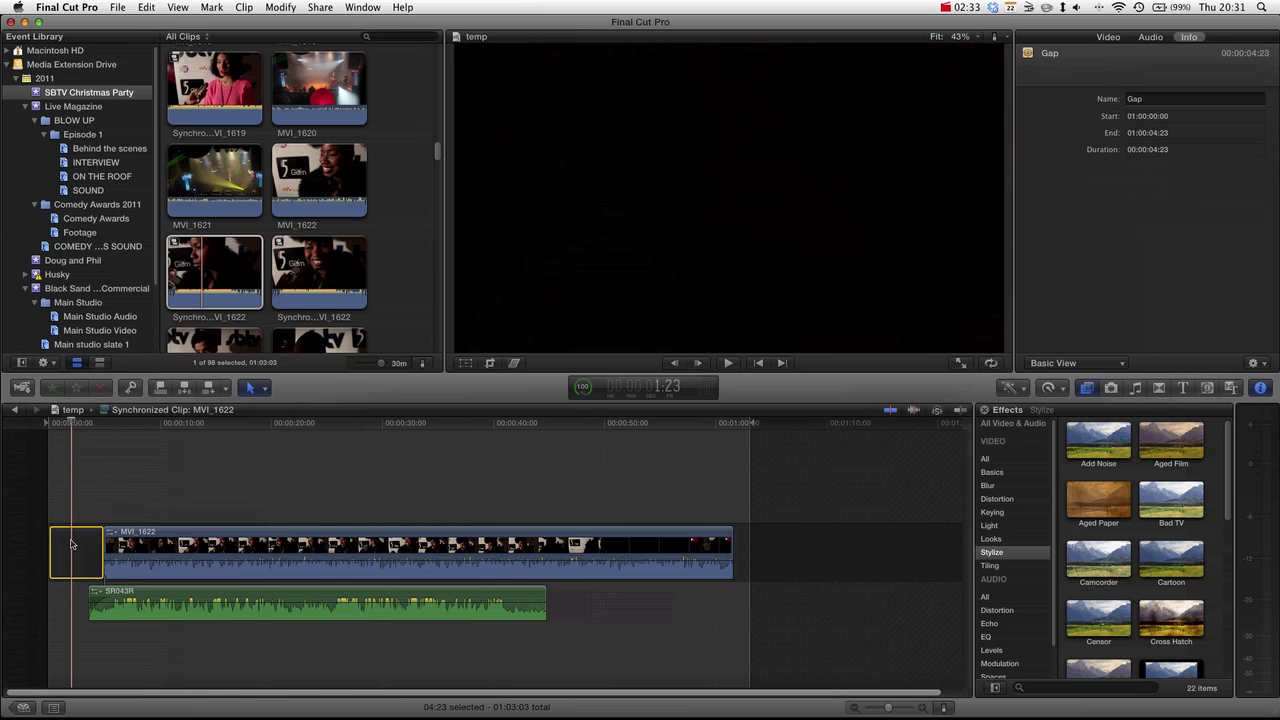
key("Delete")
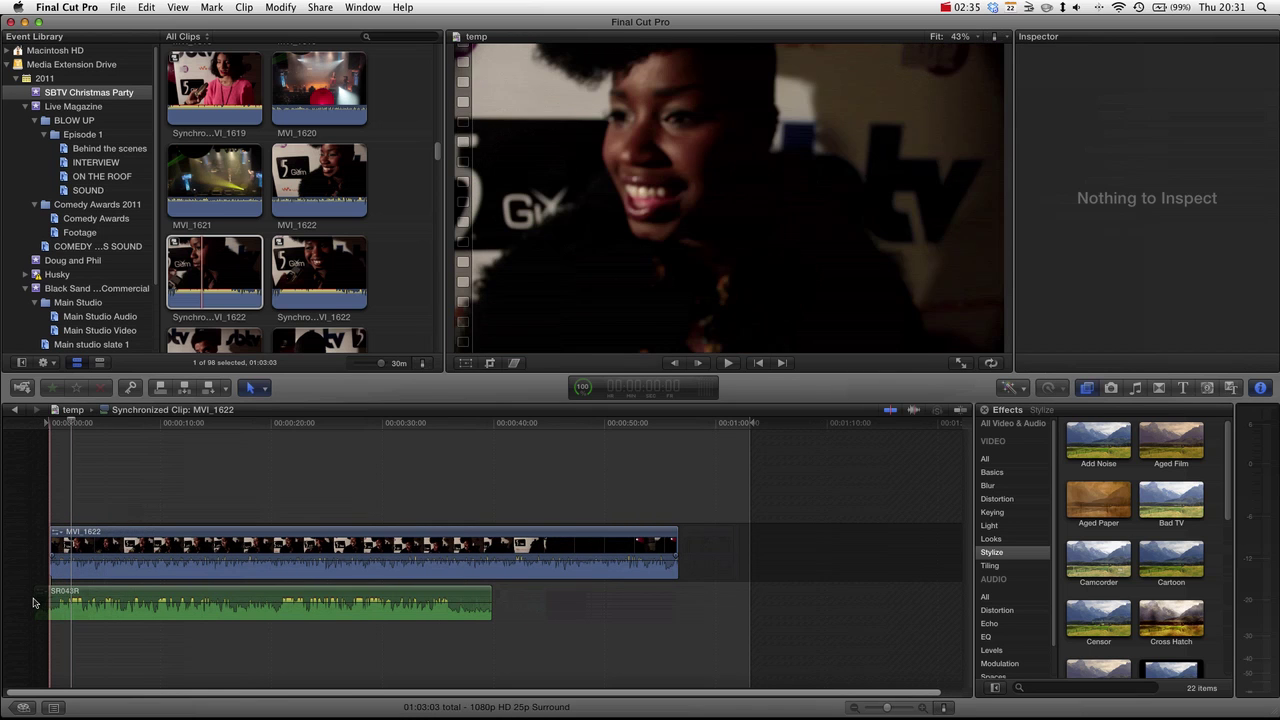
key("space")
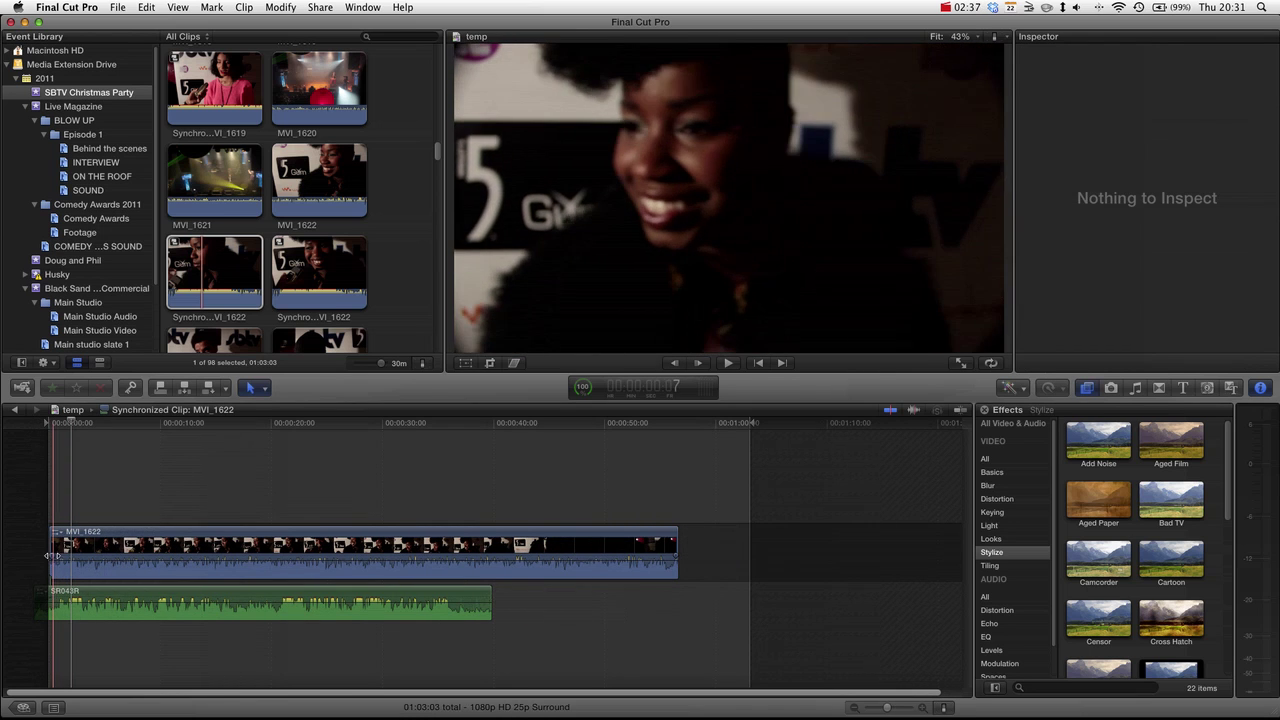
left_click_drag(53, 544, 34, 546)
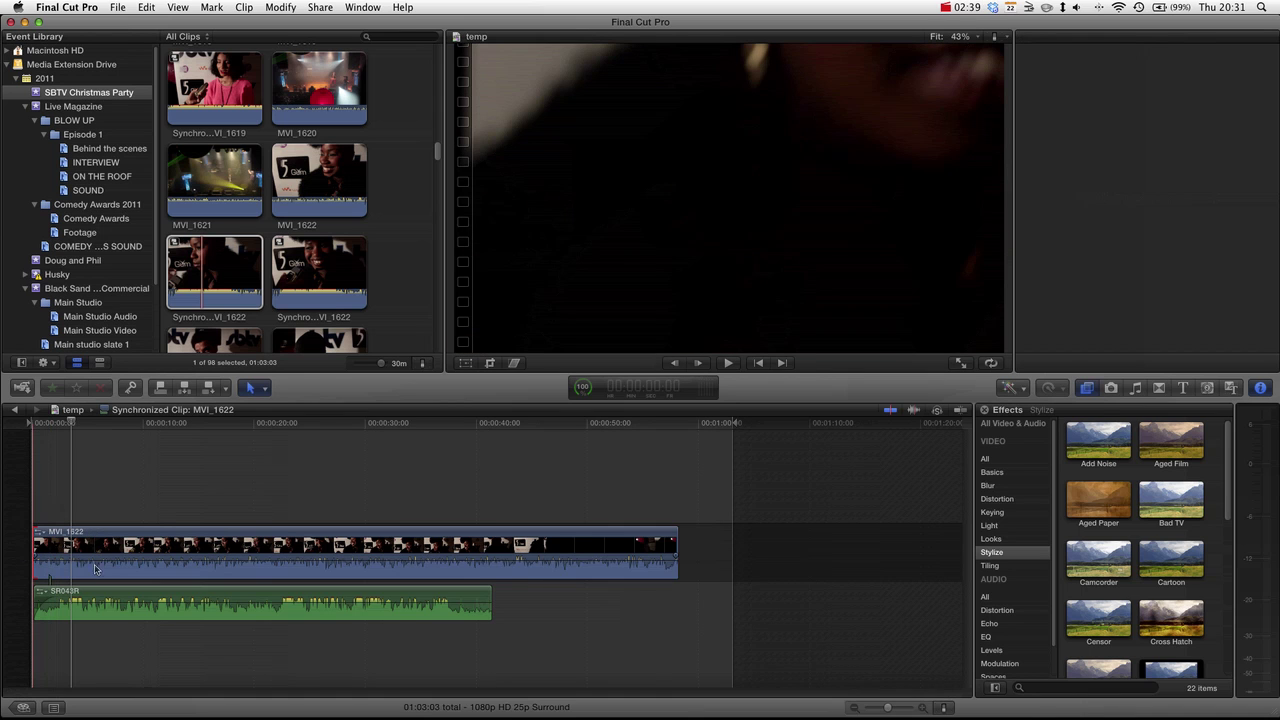
Pull MVI_1622's camera audio volume down to -96 dB along the clip.
left_click(103, 564)
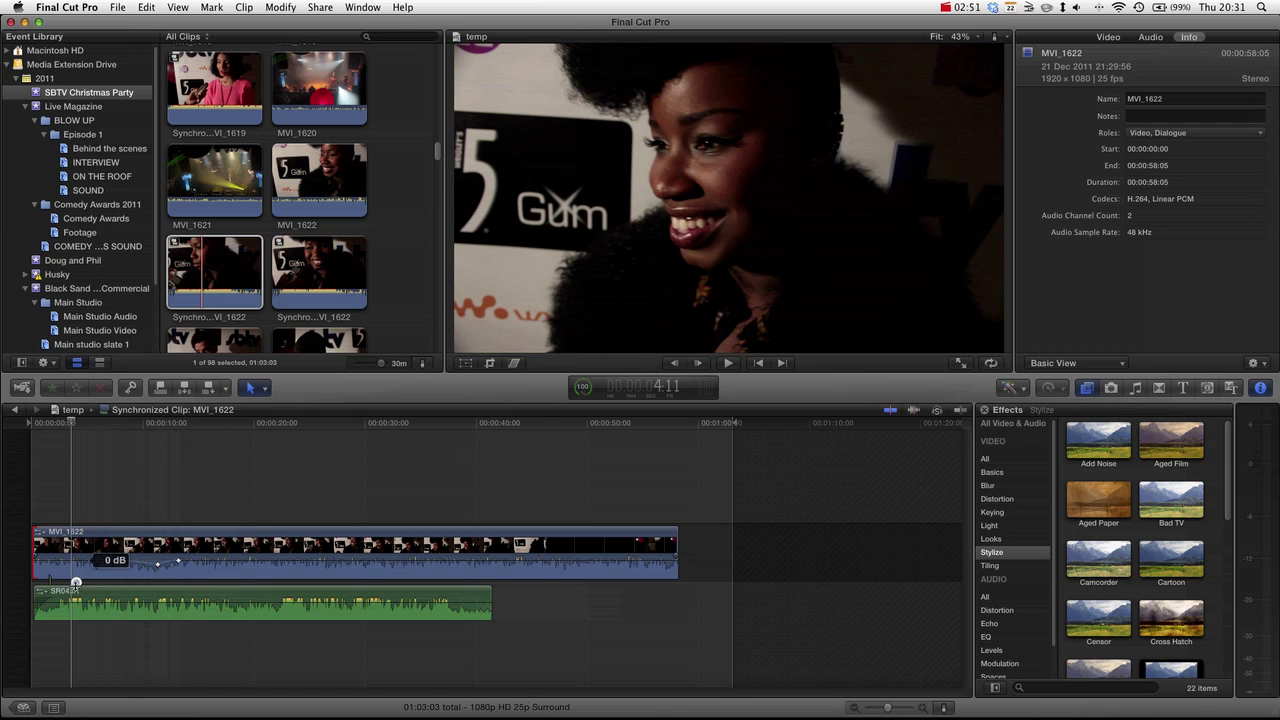
left_click_drag(80, 560, 75, 592)
left_click_drag(195, 566, 157, 591)
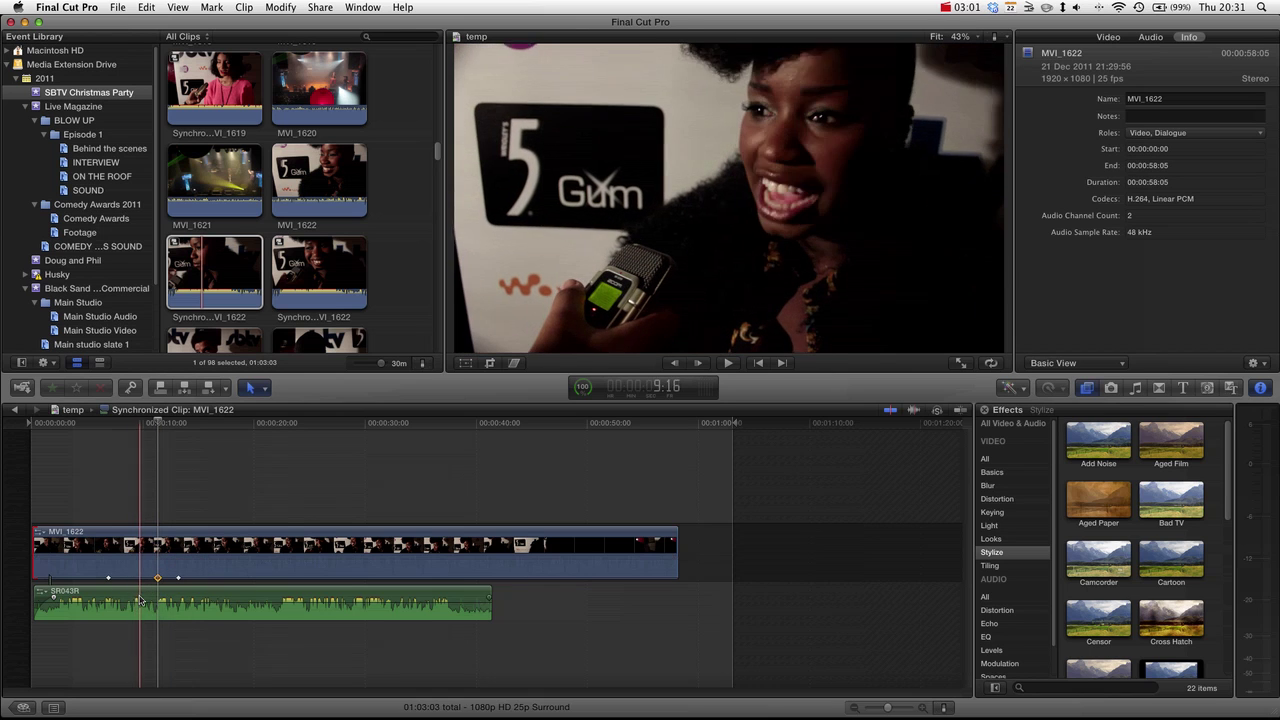
Select SR043R and play back to hear only the recorder audio.
left_click(140, 593)
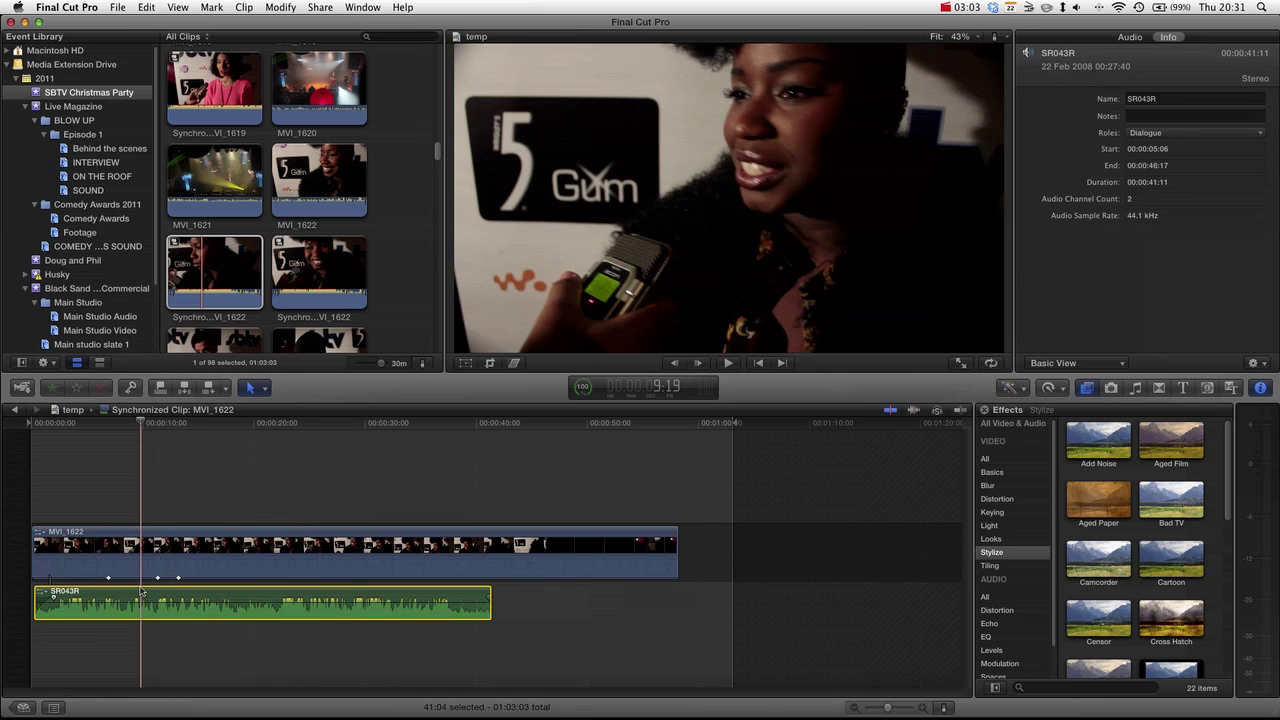
key("space")
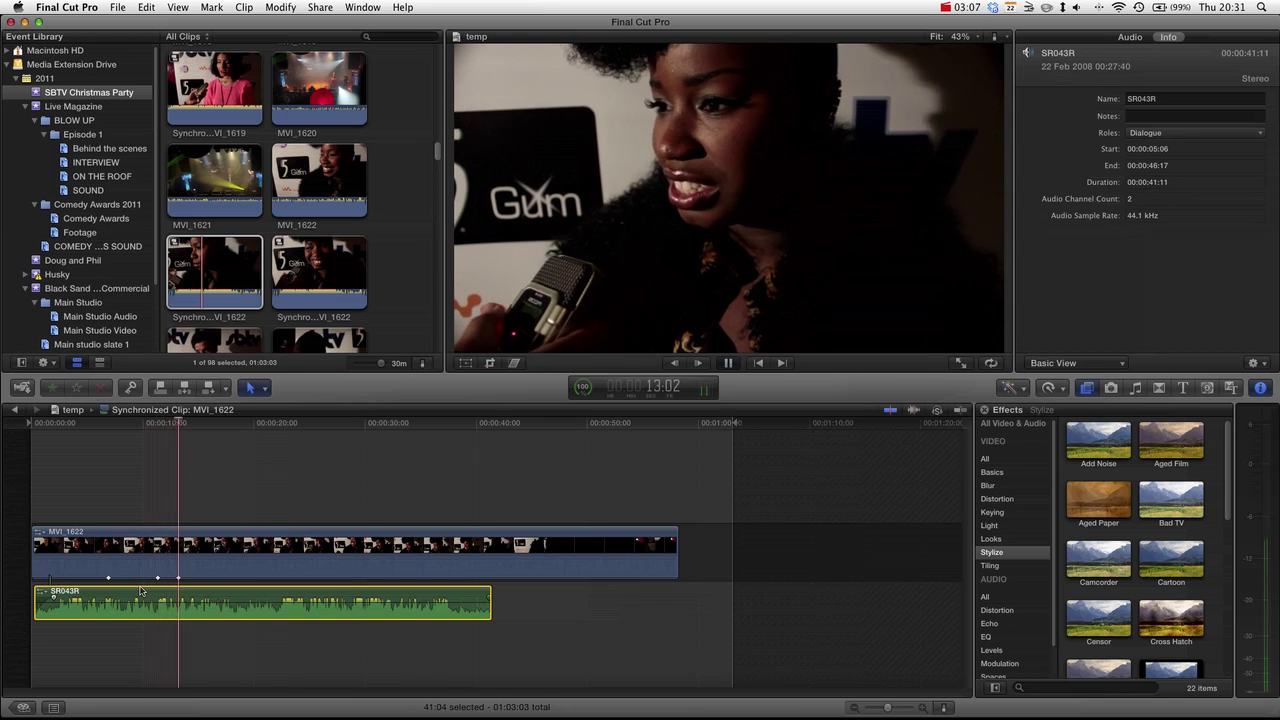
key("space")
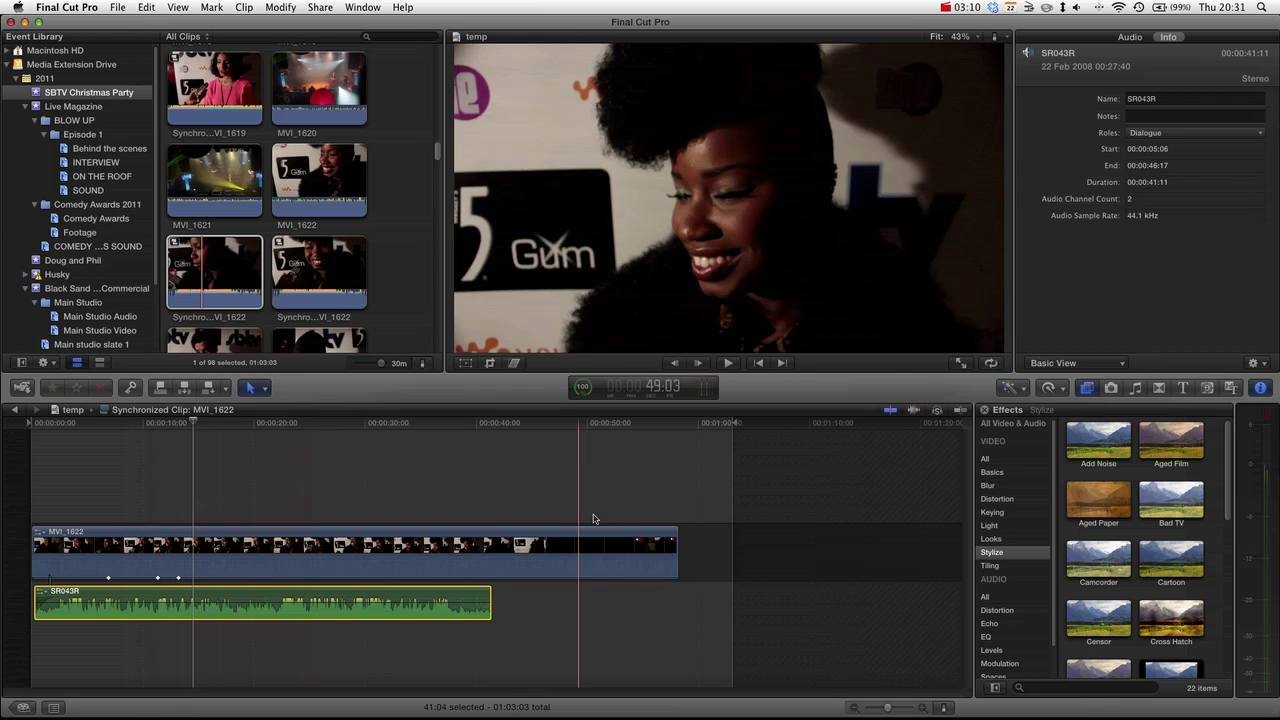
Trim MVI_1622's end to match the SR043R audio's end and play it back to check.
left_click_drag(676, 545, 490, 535)
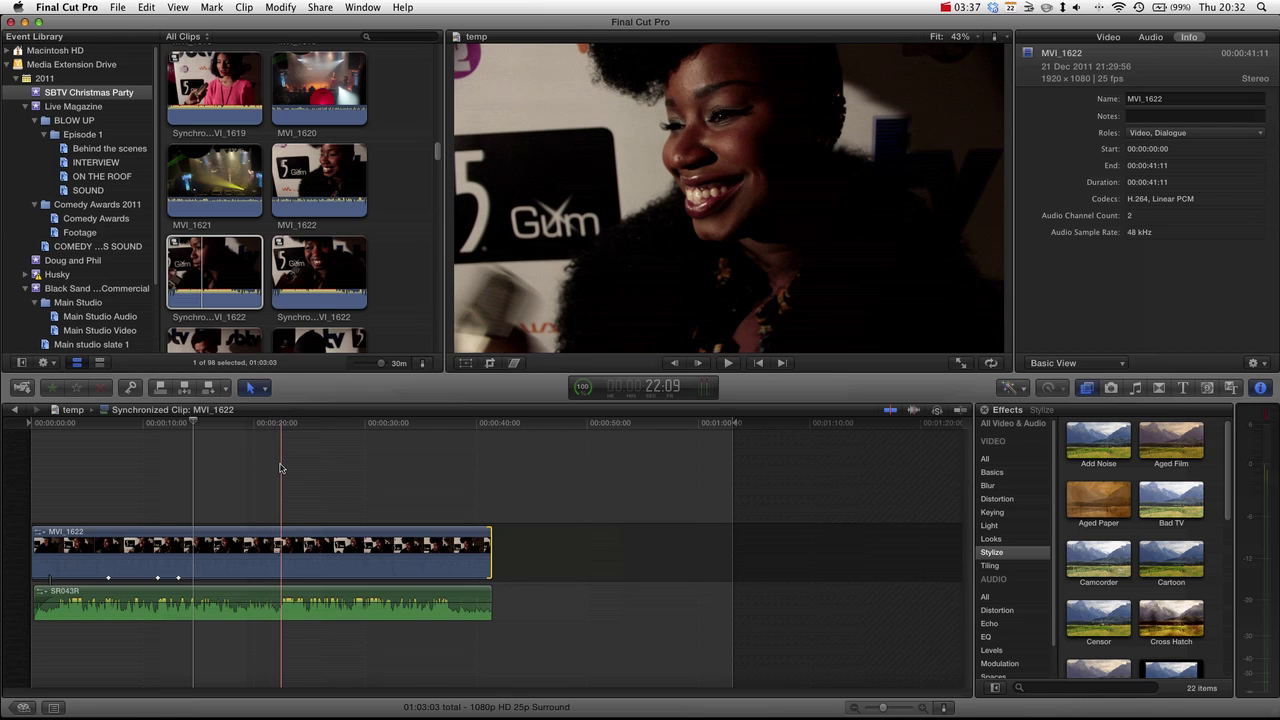
key("space")
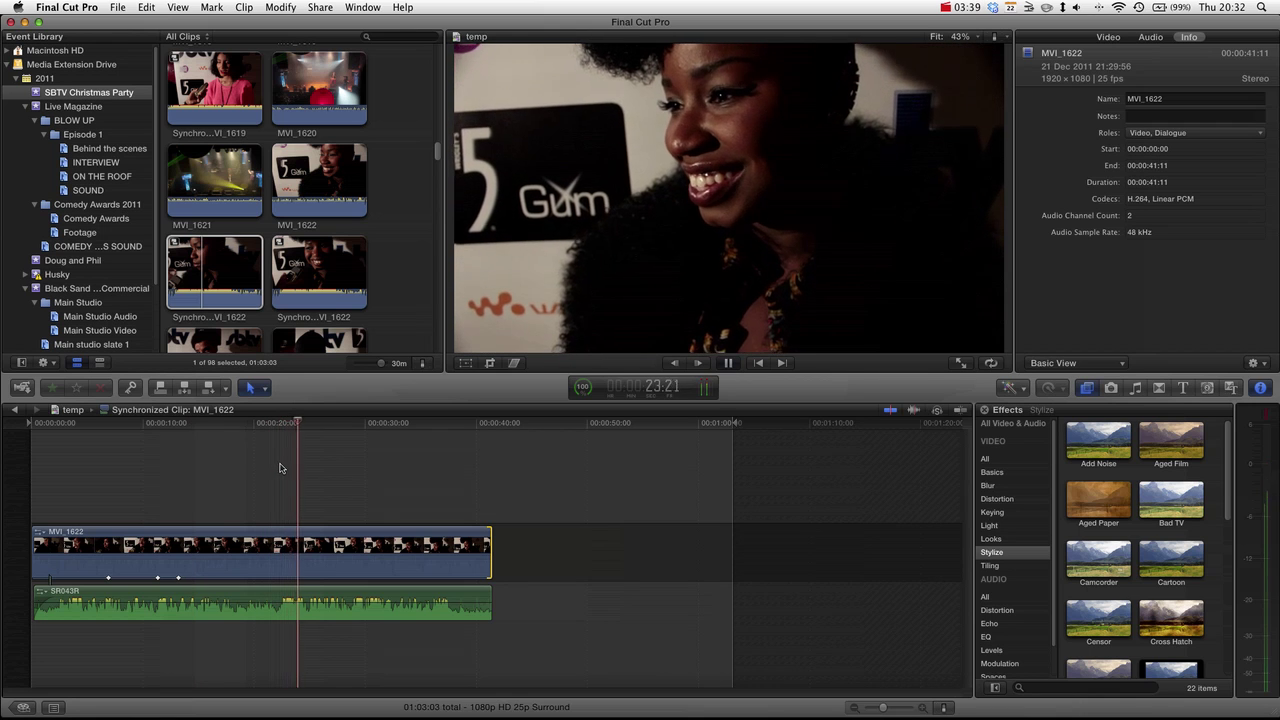
key("space")
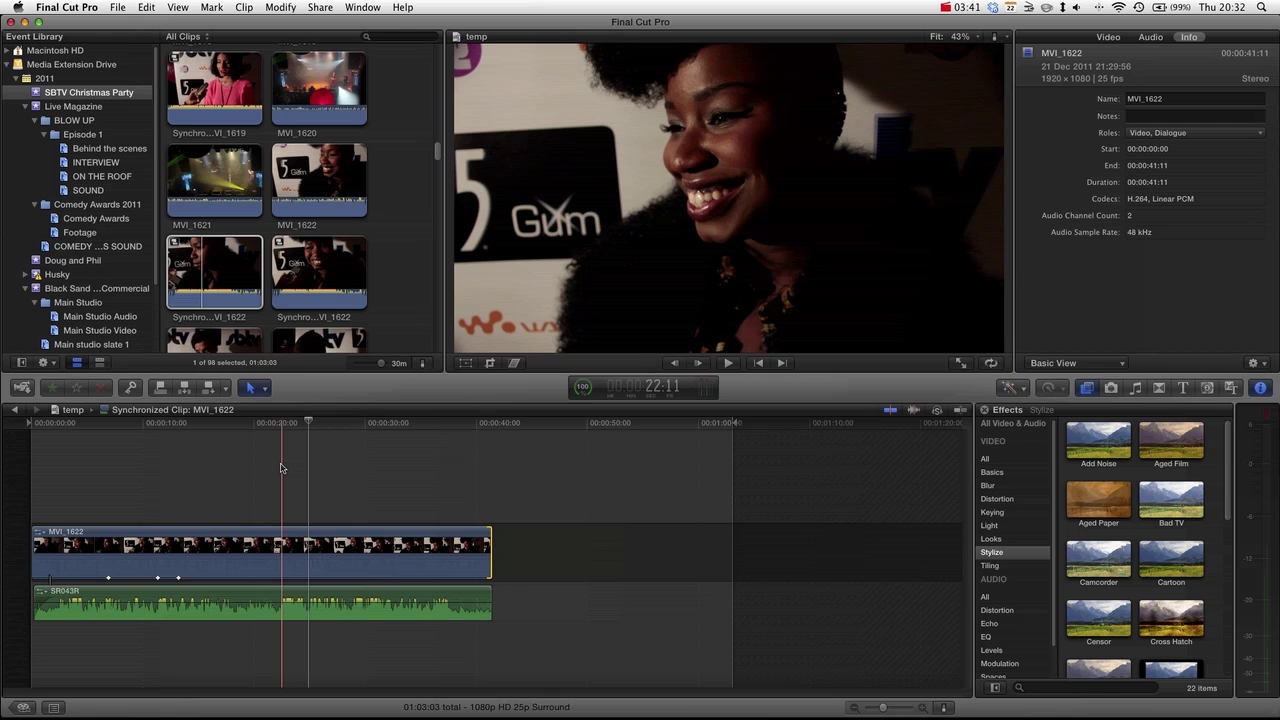
left_click(182, 530)
key("l")
key("l")
key("l")
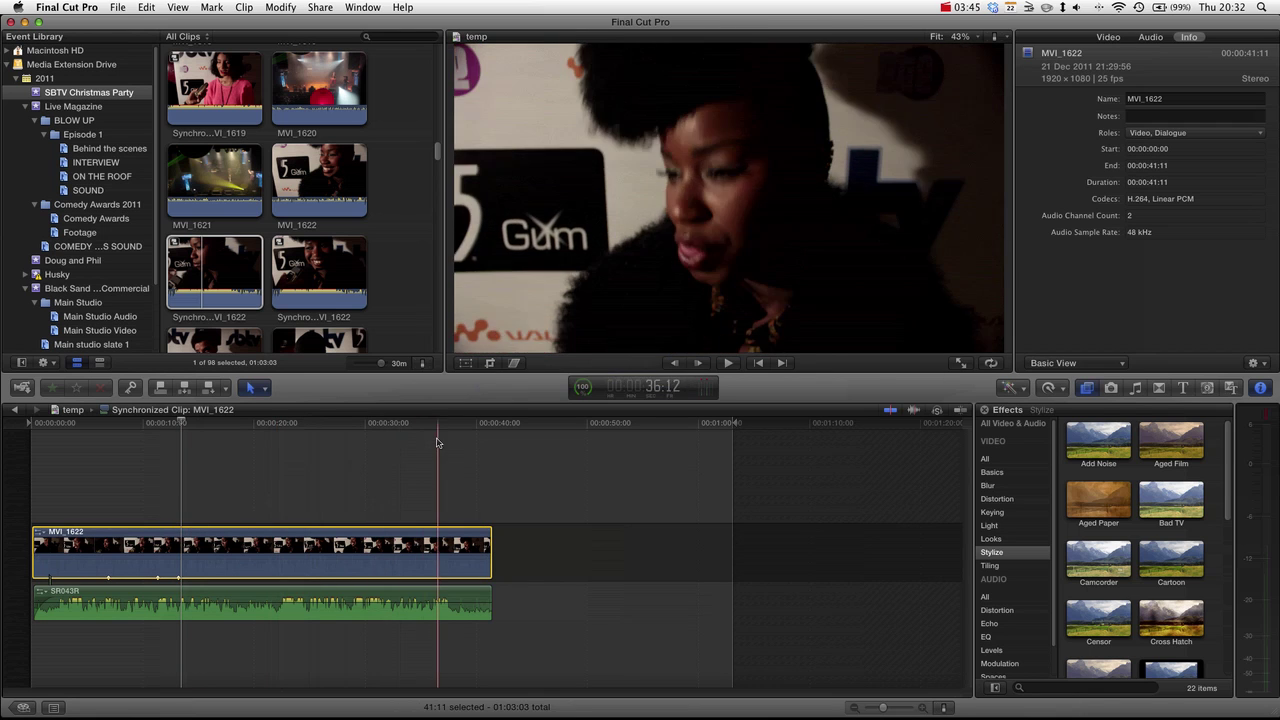
key("space")
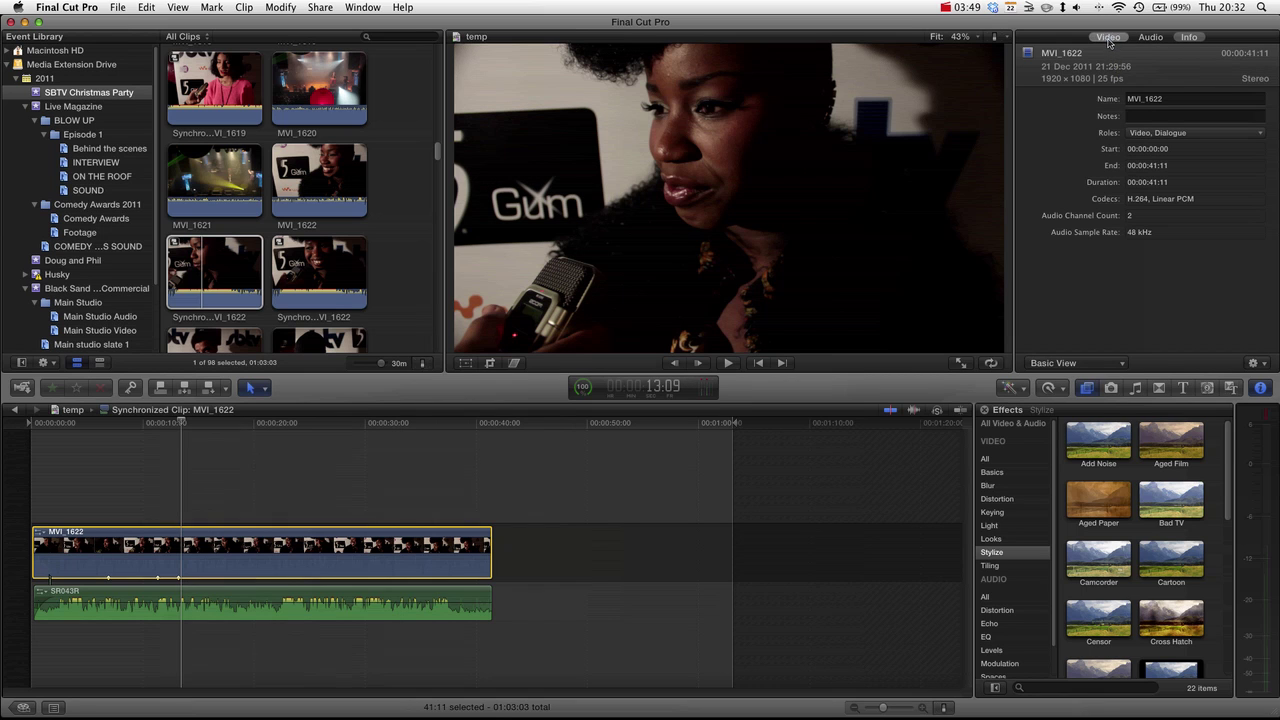
Select SR043R and show its Audio Enhancements analysis in the Inspector's Audio tab.
left_click(1110, 38)
left_click(471, 540)
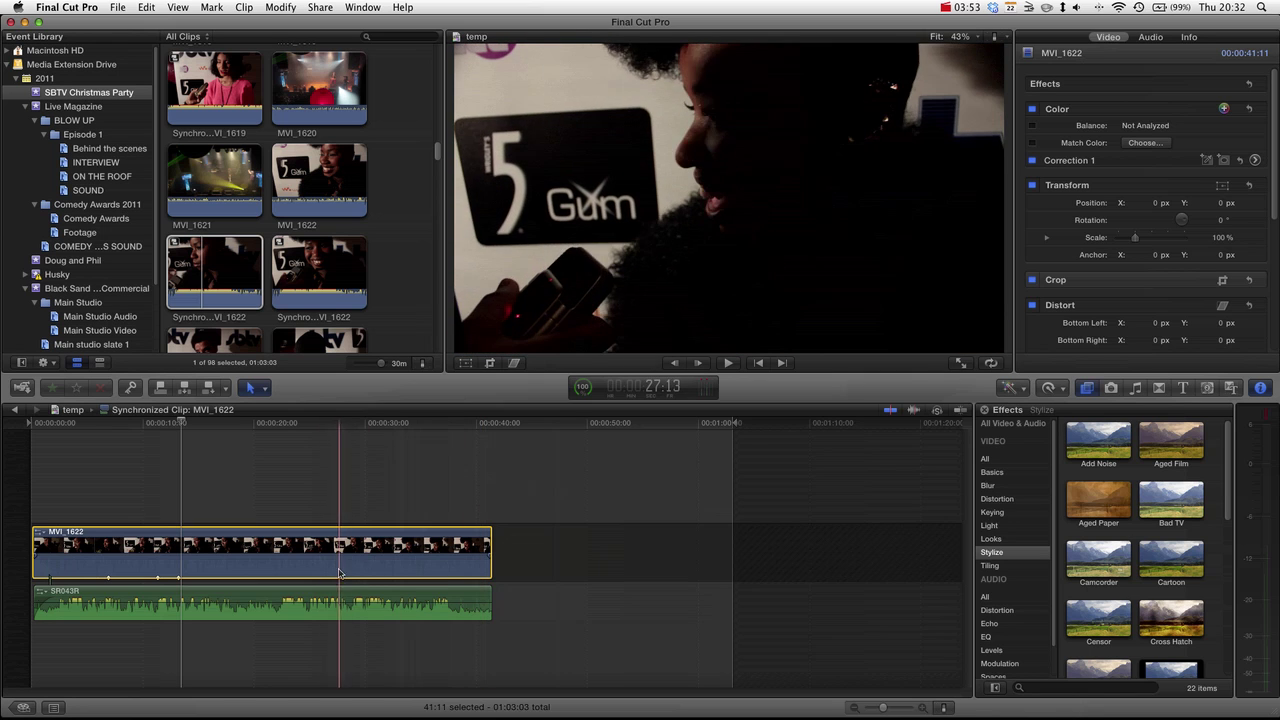
left_click(367, 603)
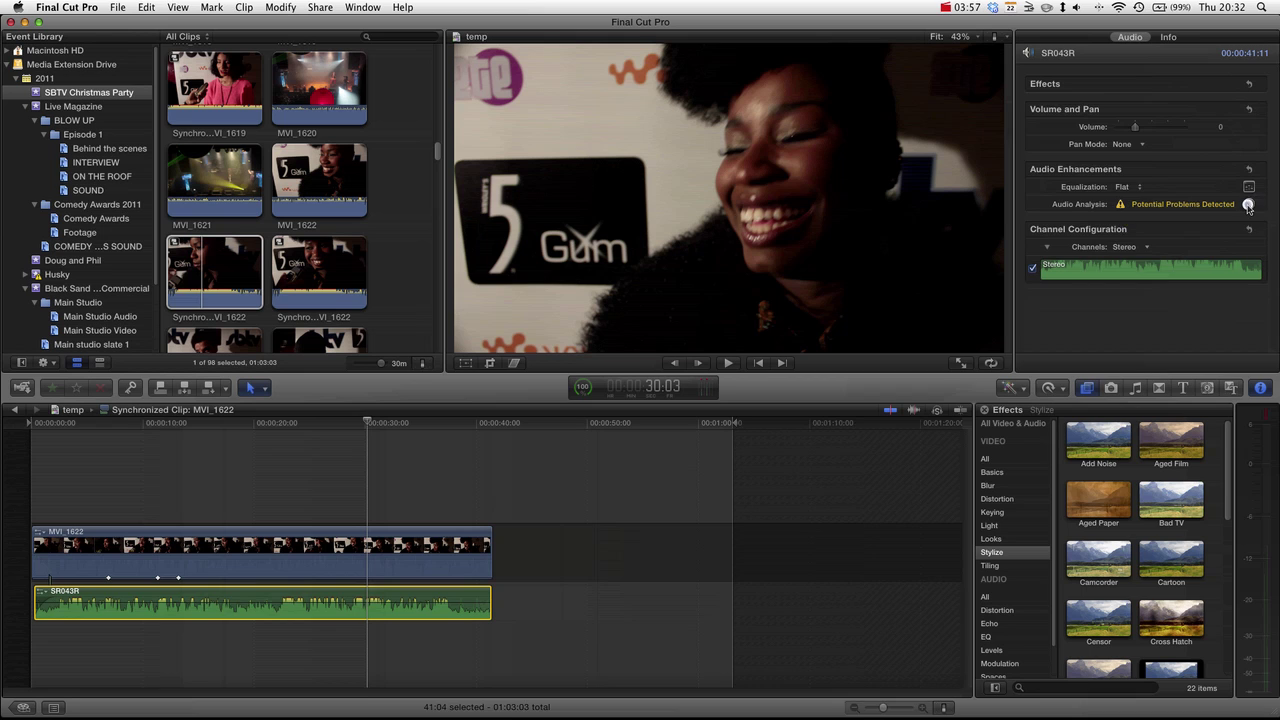
left_click(1247, 204)
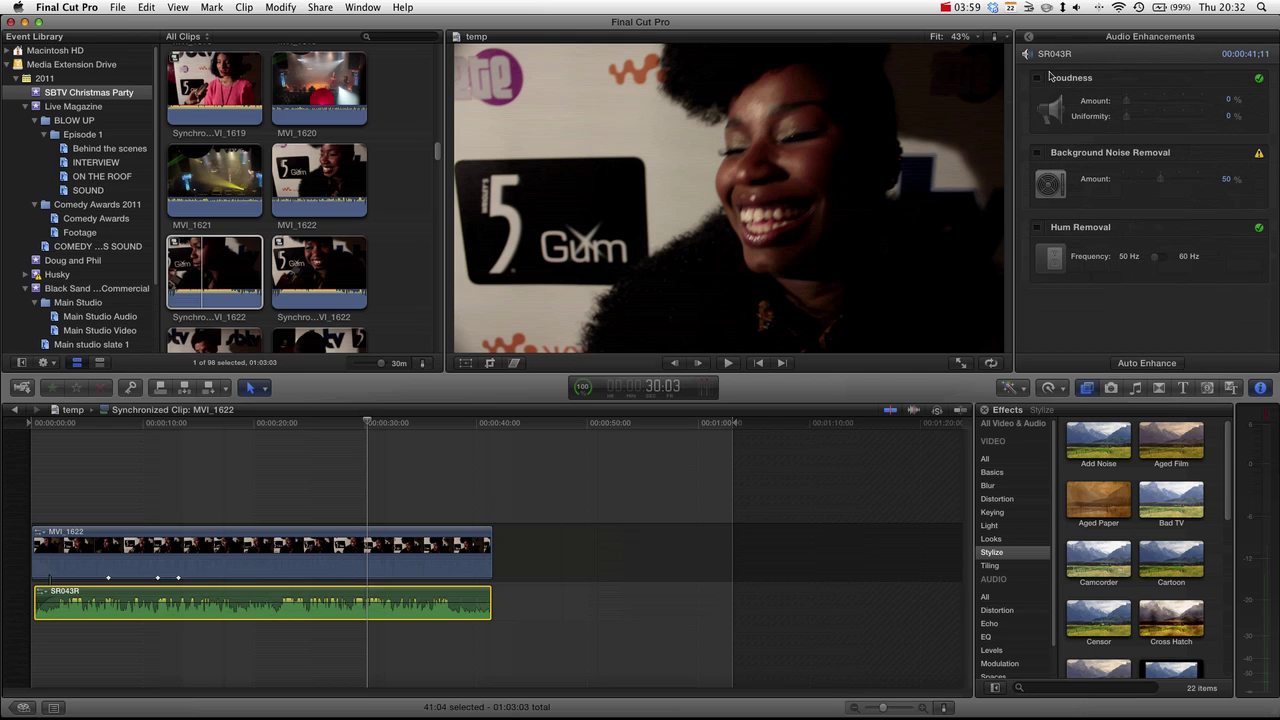
Enable Loudness enhancement on SR043R and raise Uniformity to 51%, keeping Amount at 40%.
left_click(1037, 78)
left_click_drag(1128, 116, 1168, 117)
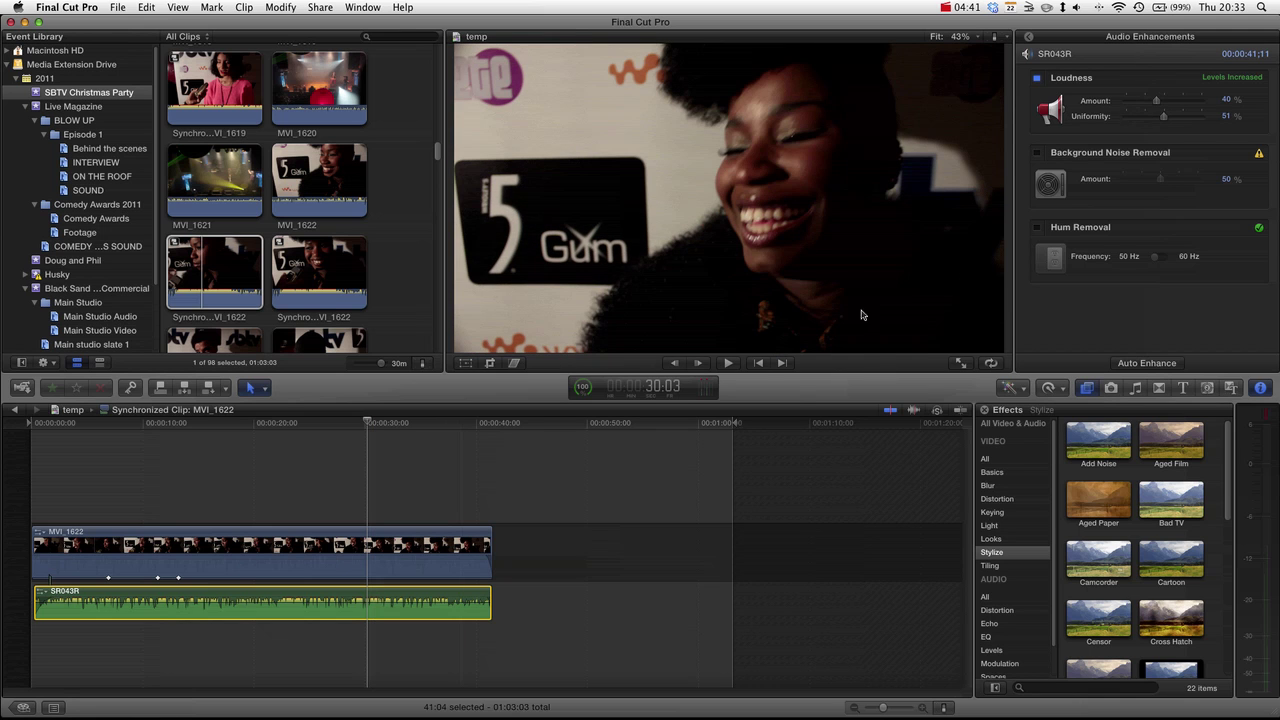
left_click(239, 437)
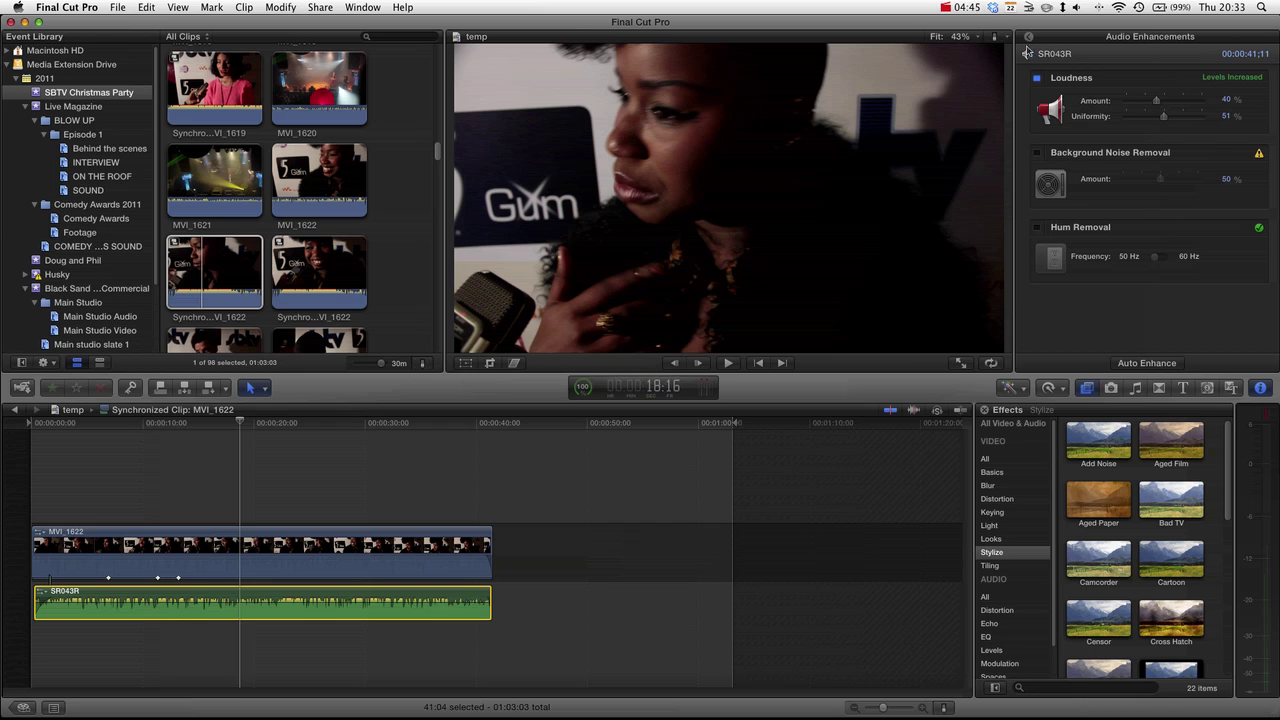
left_click(1028, 37)
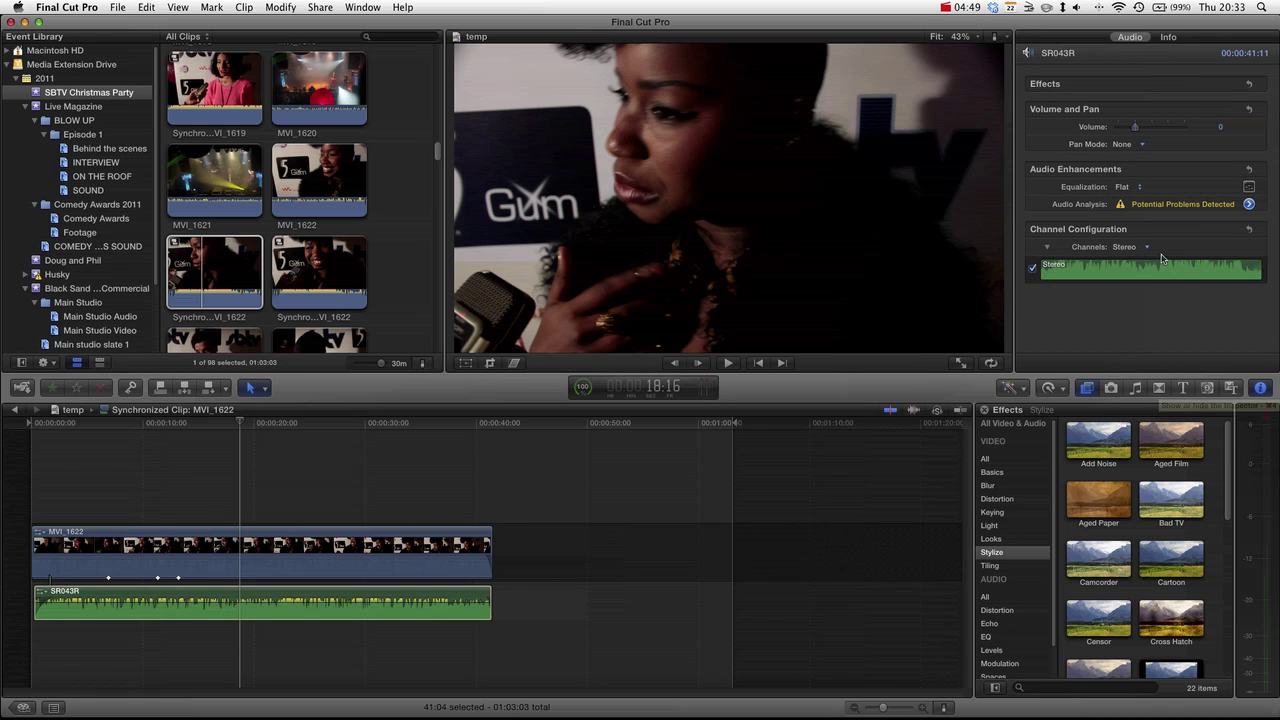
left_click(1119, 268)
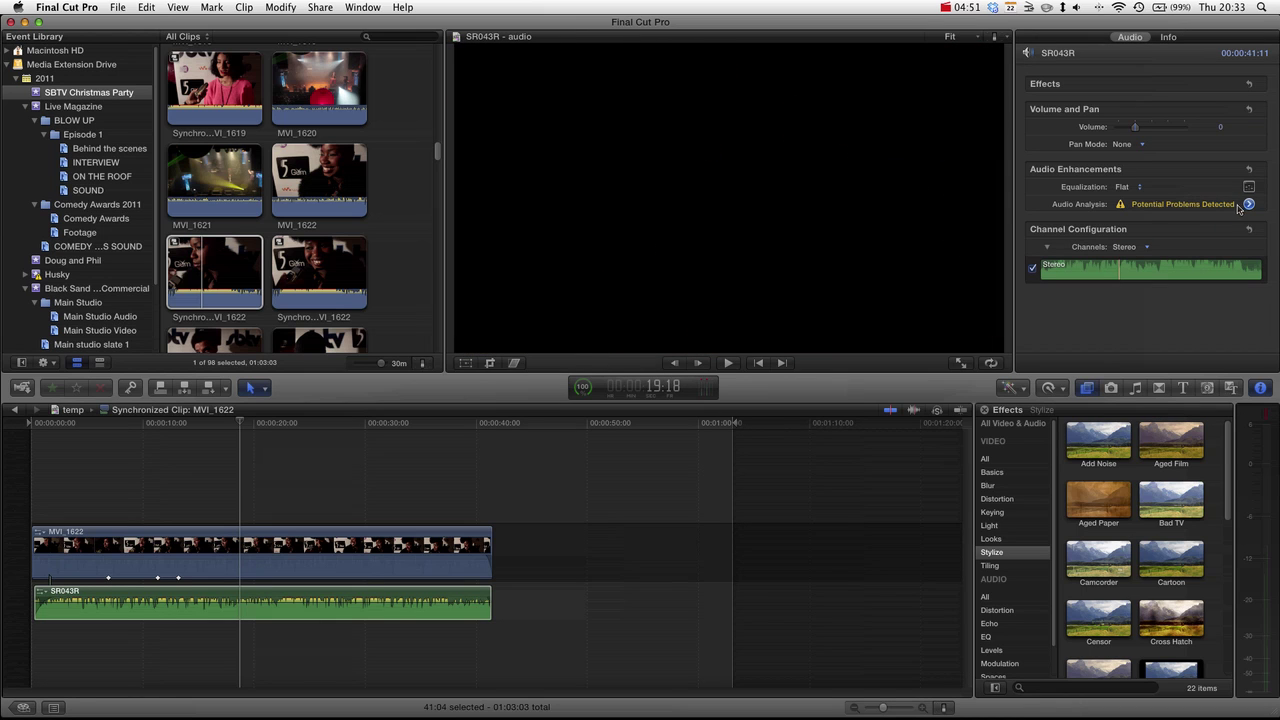
left_click(1248, 204)
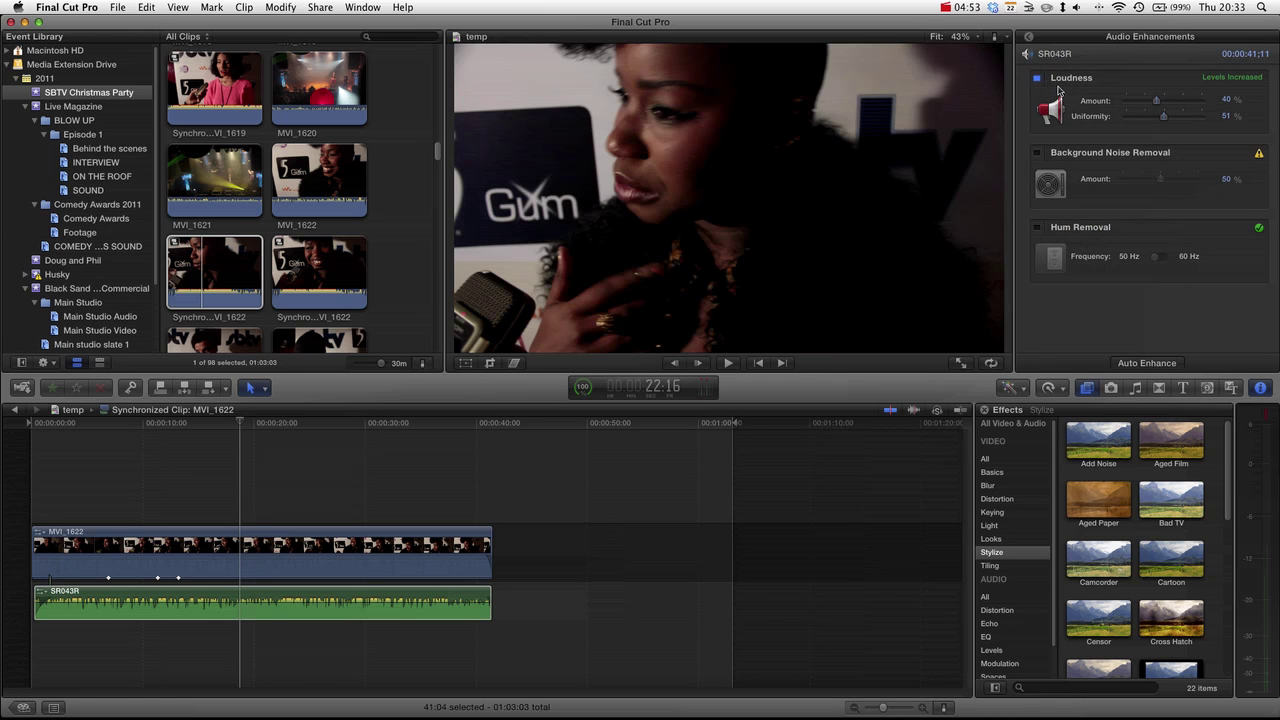
left_click(400, 603)
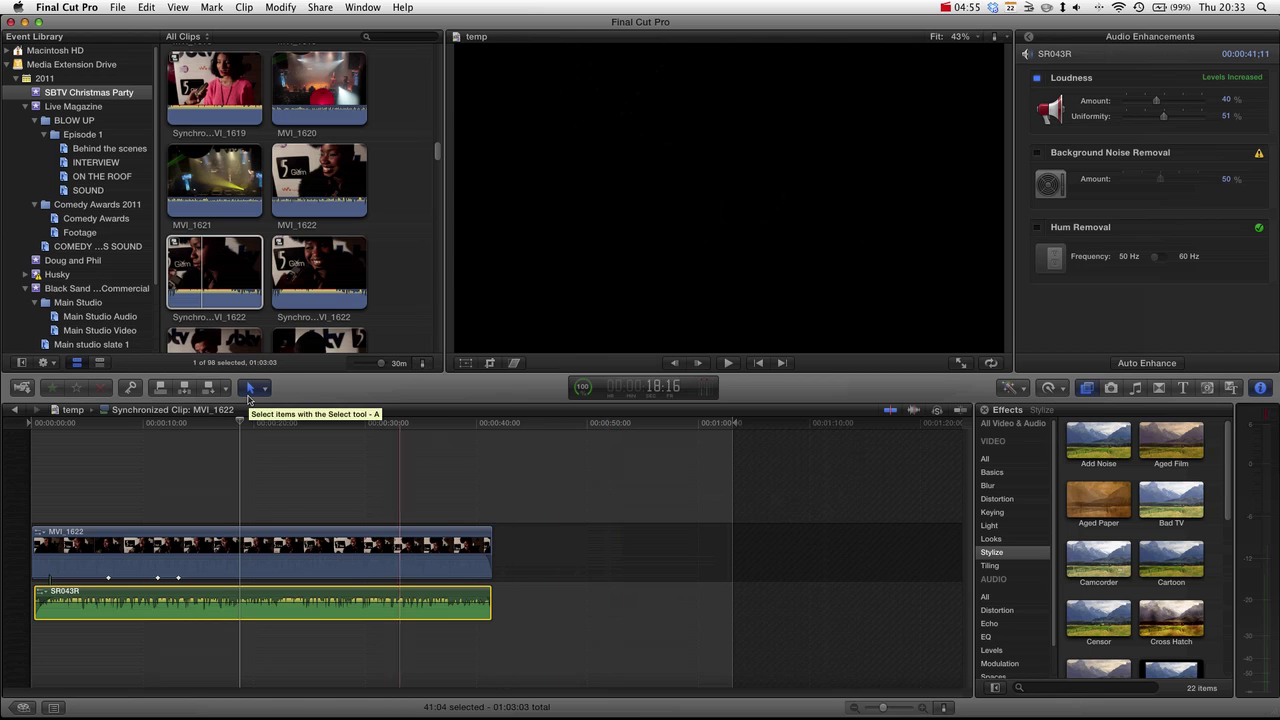